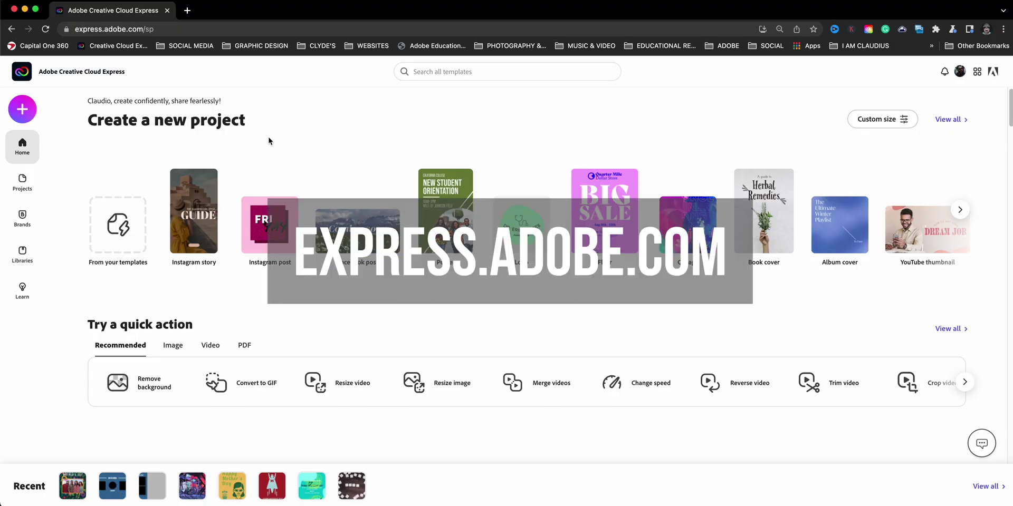
Create a new custom-size project of 1920 × 1080 pixels after browsing the size presets
{"action": "left_click", "coordinate": [37, 111]}
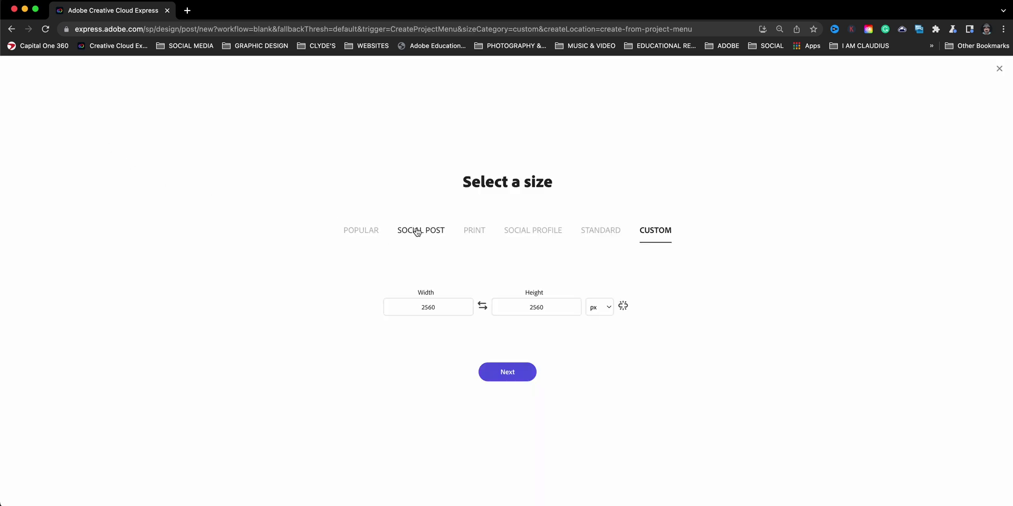
{"action": "left_click", "coordinate": [420, 233]}
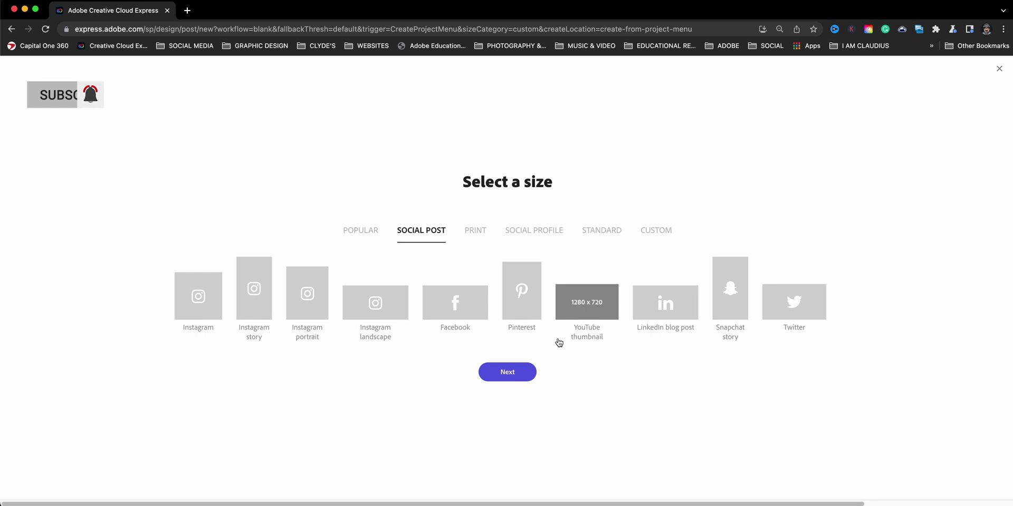
{"action": "left_click", "coordinate": [369, 233]}
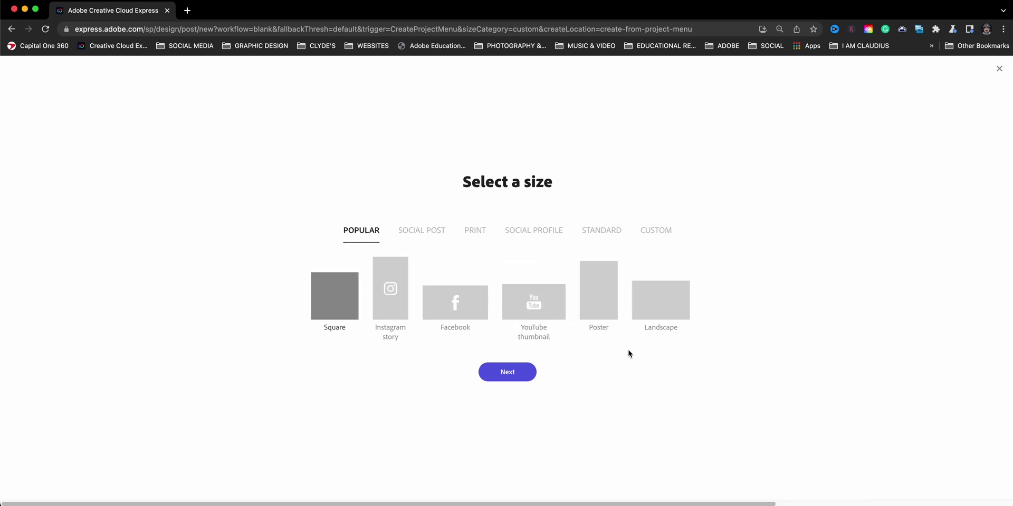
{"action": "left_click", "coordinate": [643, 232]}
{"action": "left_click_drag", "start_coordinate": [437, 307], "coordinate": [381, 308]}
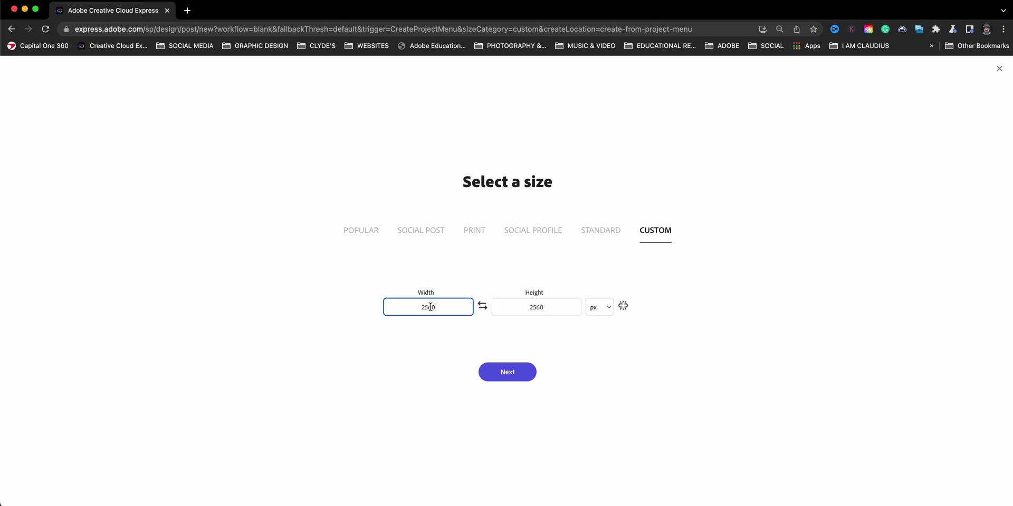
{"action": "type", "text": "1920"}
{"action": "key", "text": "Tab"}
{"action": "type", "text": "10"}
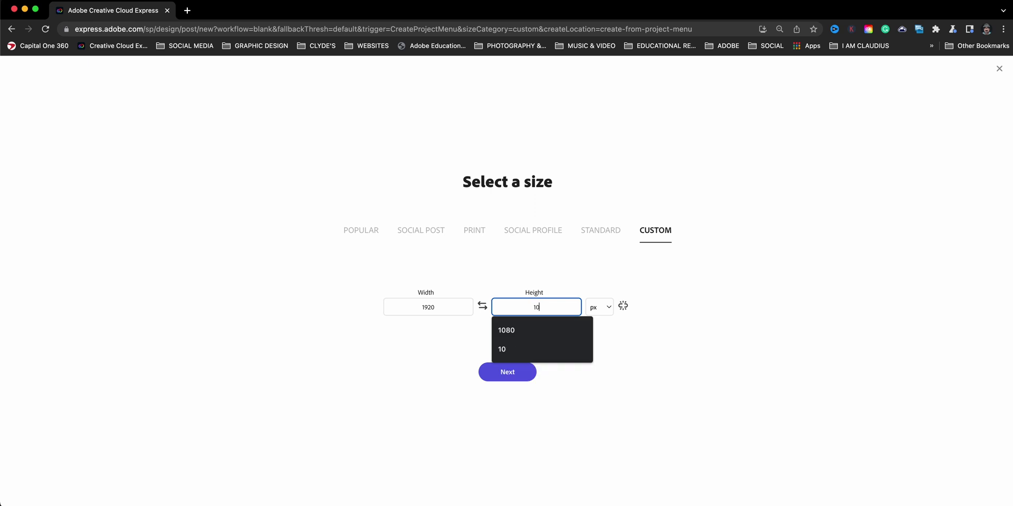
{"action": "type", "text": "80"}
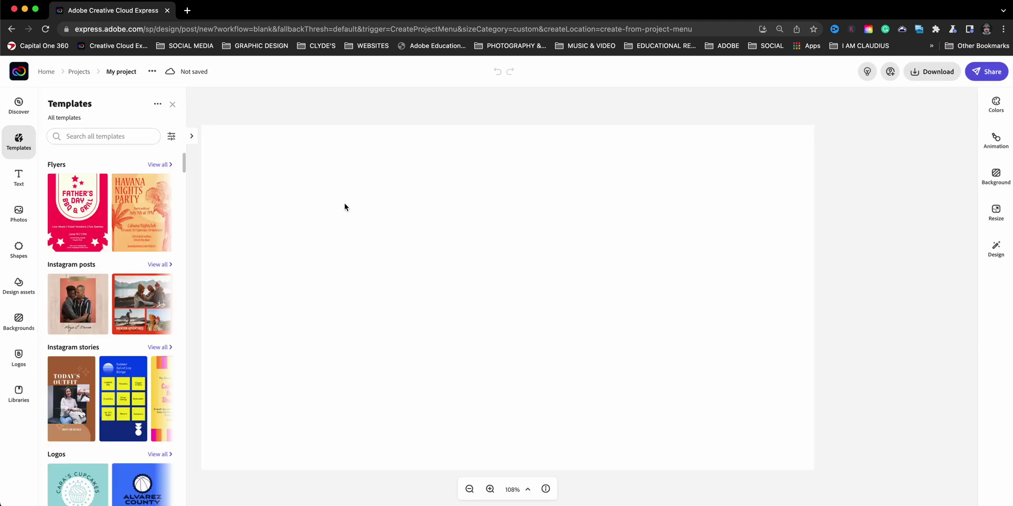
Close Templates and browse the Desktop folder to upload a photo
{"action": "left_click", "coordinate": [172, 105]}
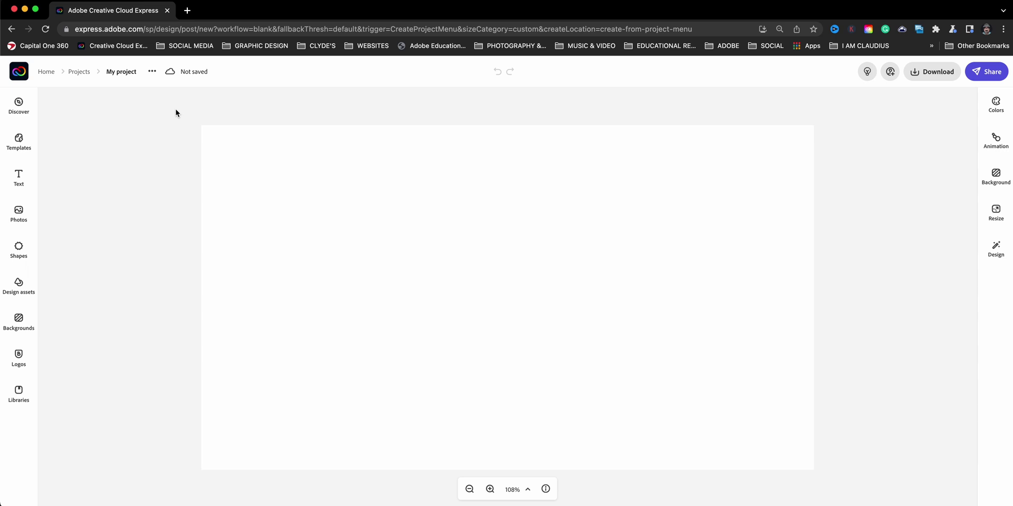
{"action": "left_click", "coordinate": [35, 220]}
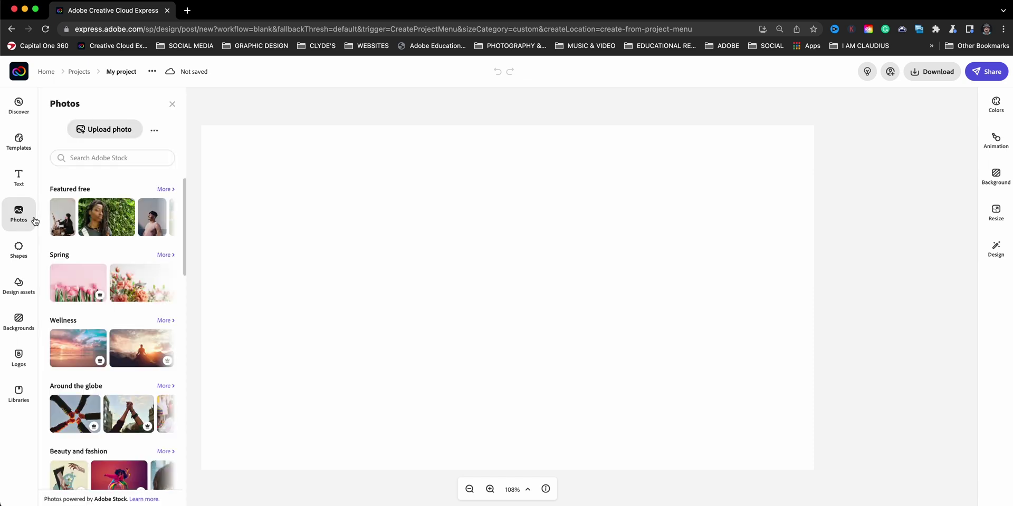
{"action": "left_click", "coordinate": [110, 129]}
{"action": "left_click", "coordinate": [323, 104]}
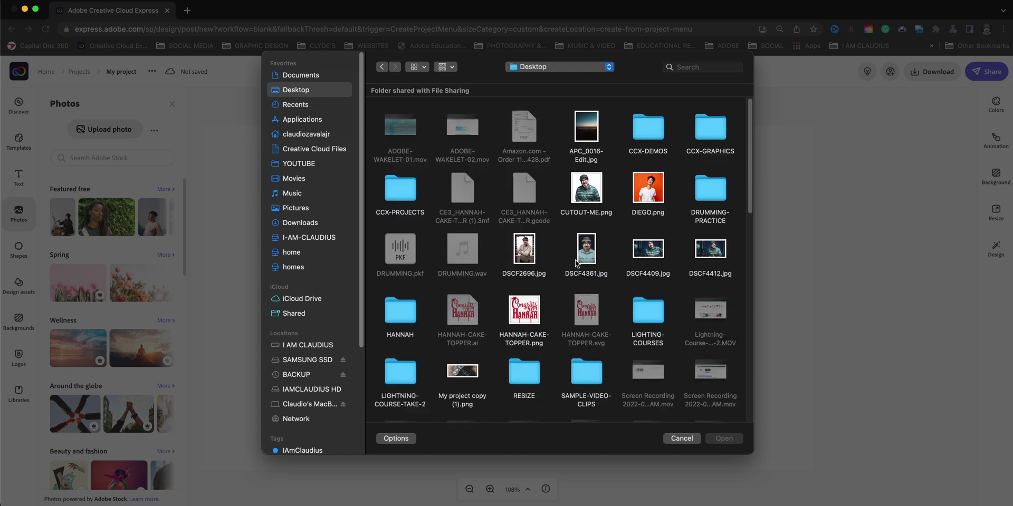
{"action": "scroll", "coordinate": [576, 262], "scroll_direction": "down", "scroll_amount": 5}
{"action": "scroll", "coordinate": [576, 261], "scroll_direction": "down", "scroll_amount": 10}
{"action": "scroll", "coordinate": [540, 210], "scroll_direction": "up", "scroll_amount": 15}
Sort the Desktop files by date and place the newest screenshot on the canvas
{"action": "left_click", "coordinate": [414, 67]}
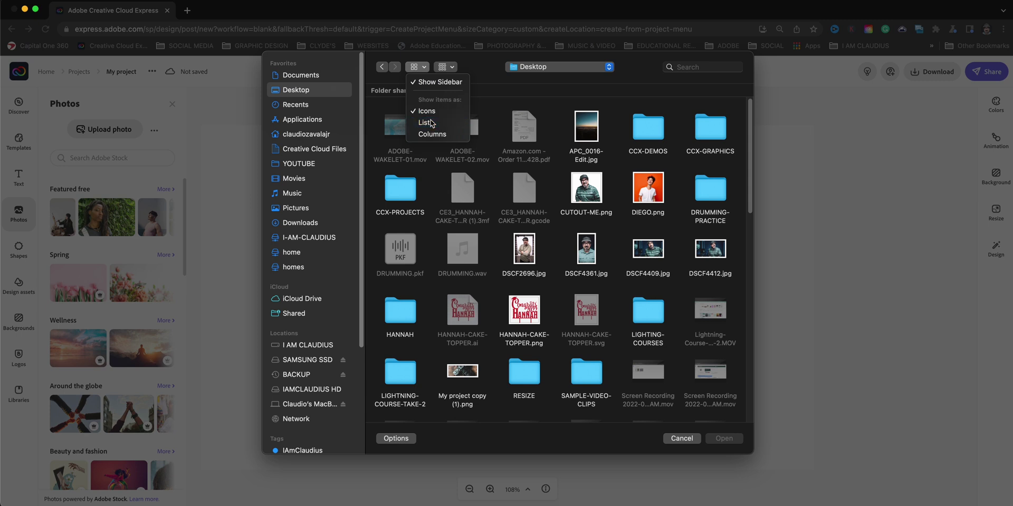
{"action": "left_click", "coordinate": [430, 123]}
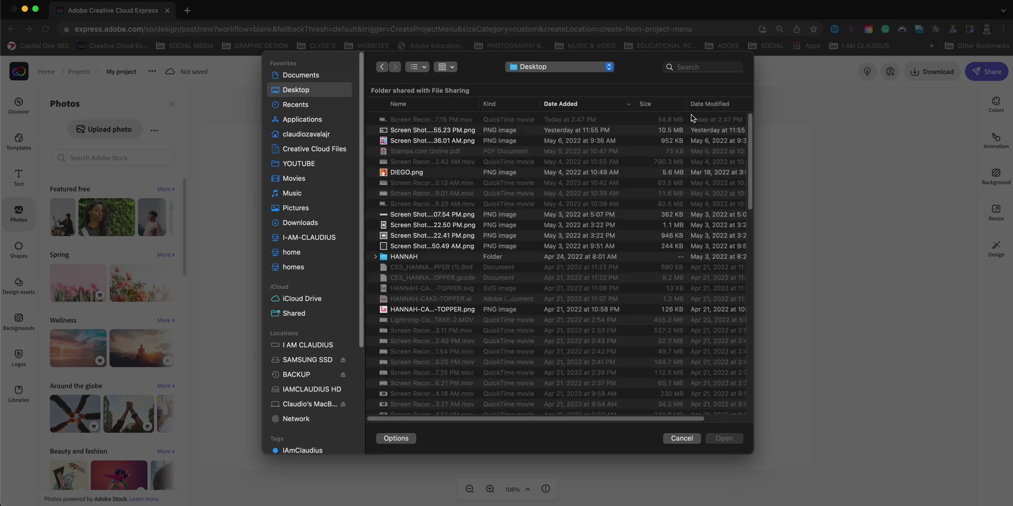
{"action": "left_click", "coordinate": [600, 102]}
{"action": "left_click", "coordinate": [437, 131]}
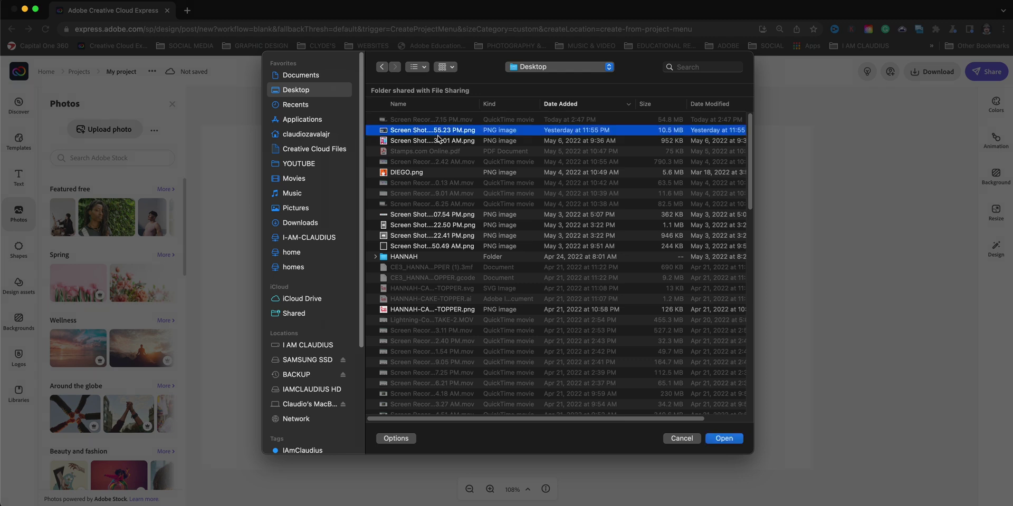
{"action": "key", "text": "Return"}
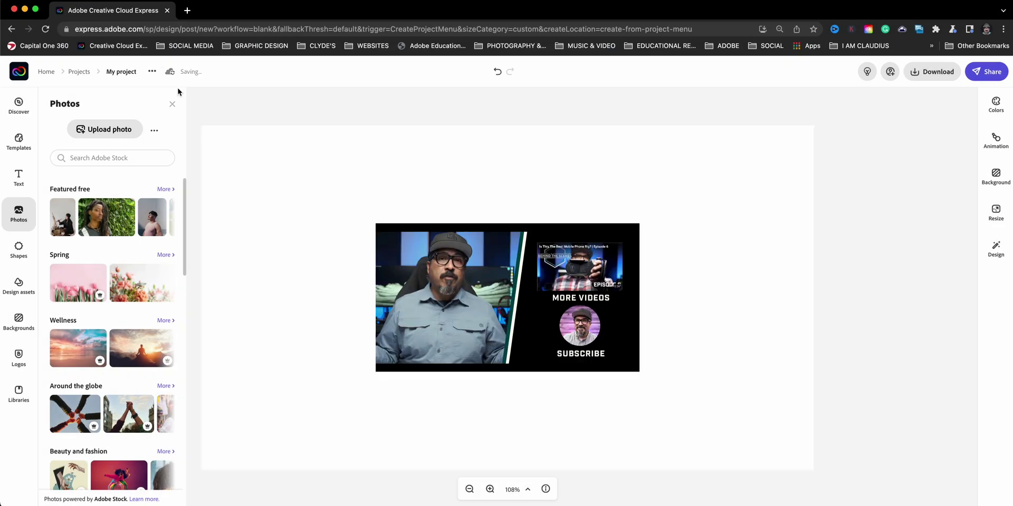
{"action": "left_click", "coordinate": [173, 105]}
Stretch the end-screen screenshot edge to edge across the 1920×1080 canvas, centred, then deselect
{"action": "left_click", "coordinate": [442, 246]}
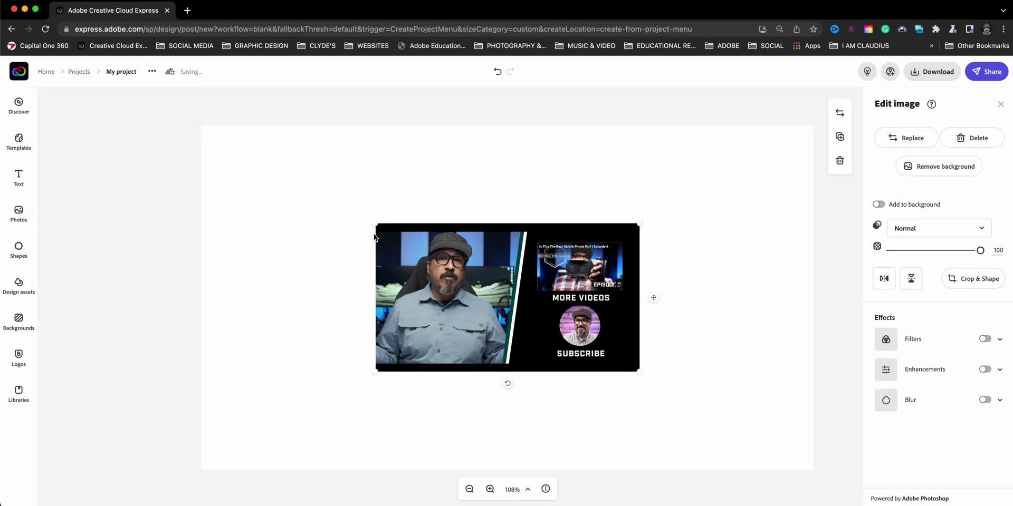
{"action": "left_click_drag", "start_coordinate": [375, 224], "coordinate": [199, 133]}
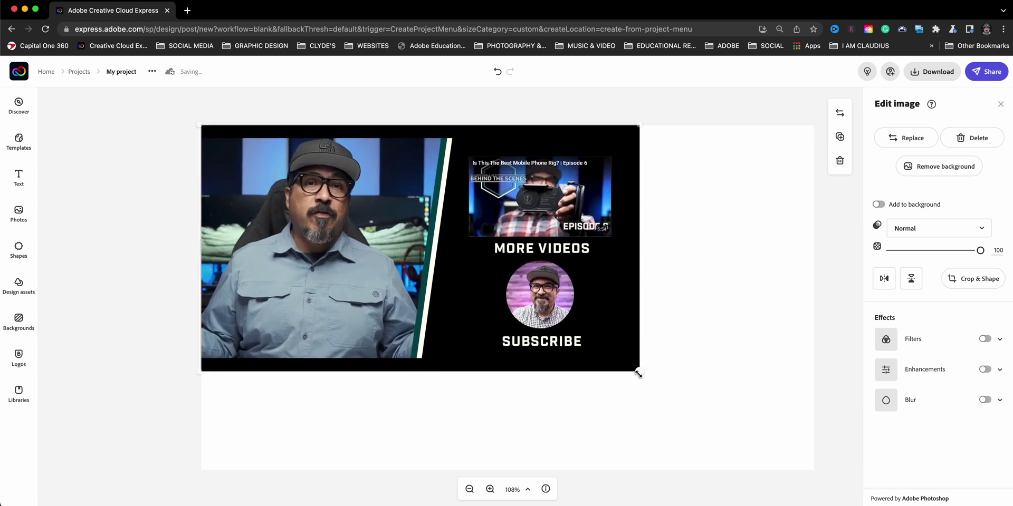
{"action": "left_click_drag", "start_coordinate": [639, 371], "coordinate": [837, 493]}
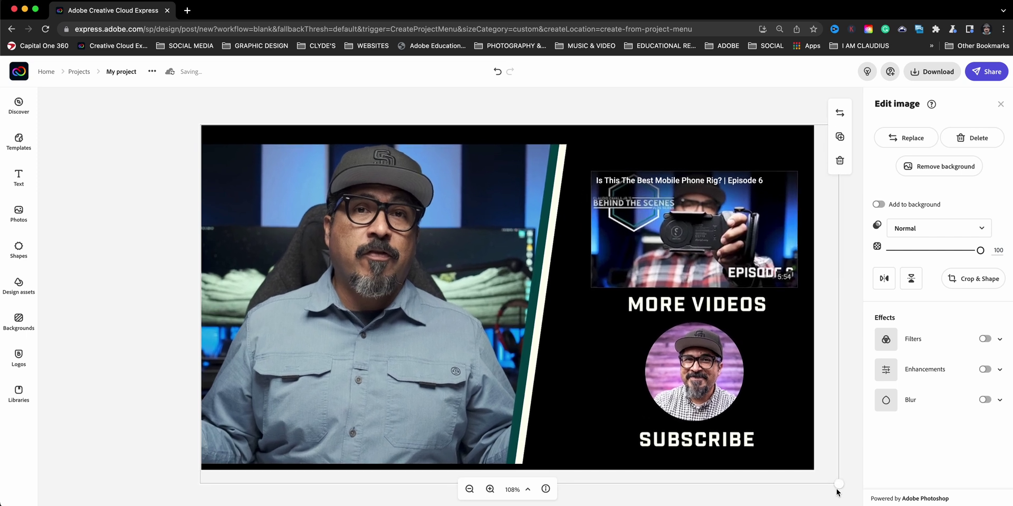
{"action": "left_click_drag", "start_coordinate": [550, 322], "coordinate": [539, 318]}
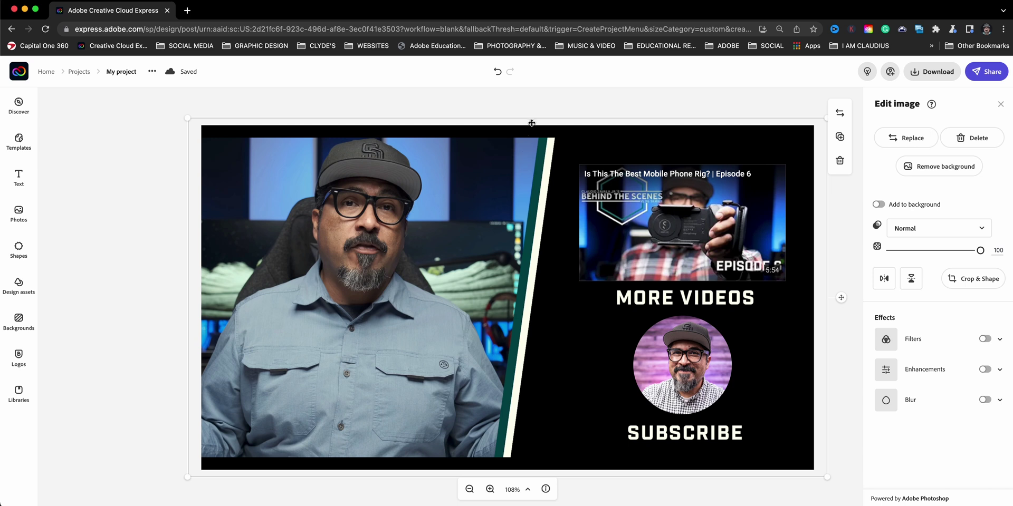
{"action": "left_click", "coordinate": [141, 131]}
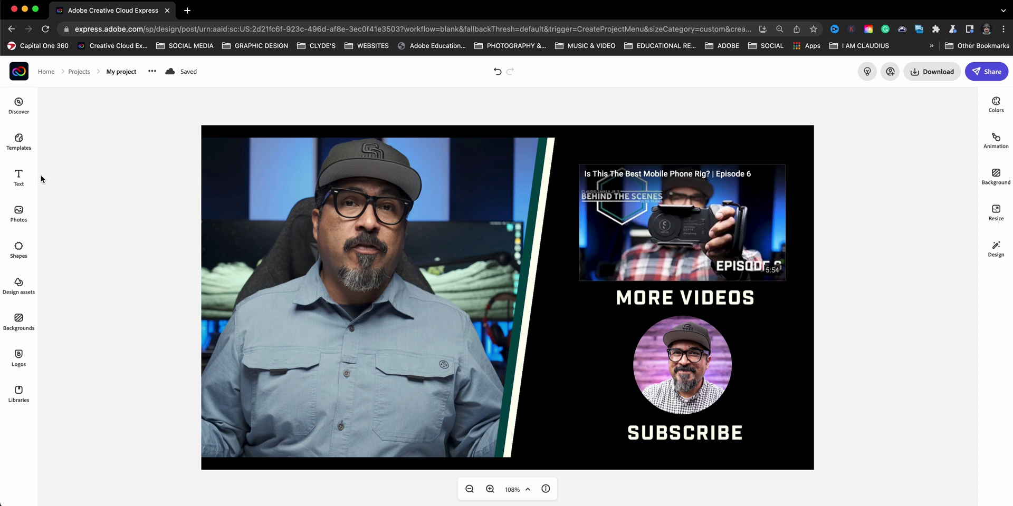
Add an orange square from the Shapes library
{"action": "left_click", "coordinate": [27, 210]}
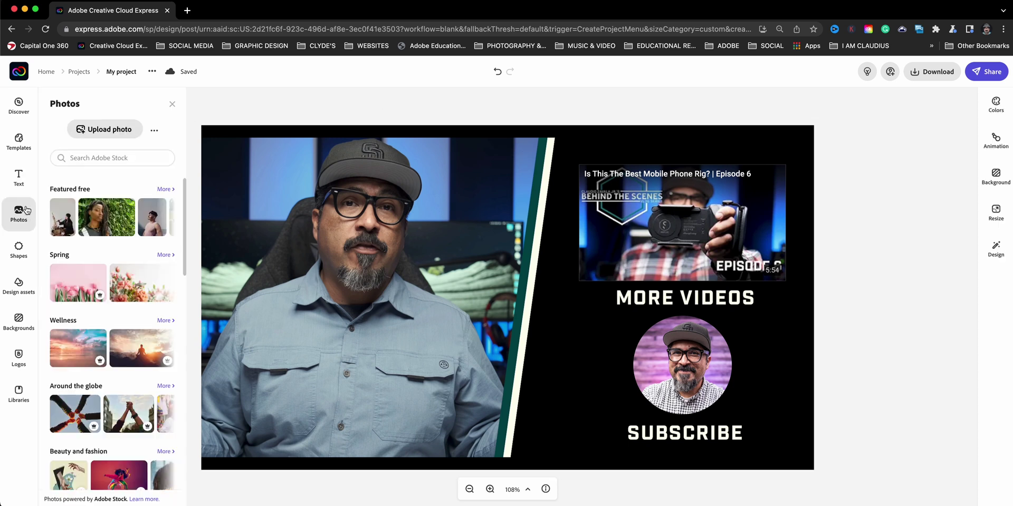
{"action": "left_click", "coordinate": [19, 248]}
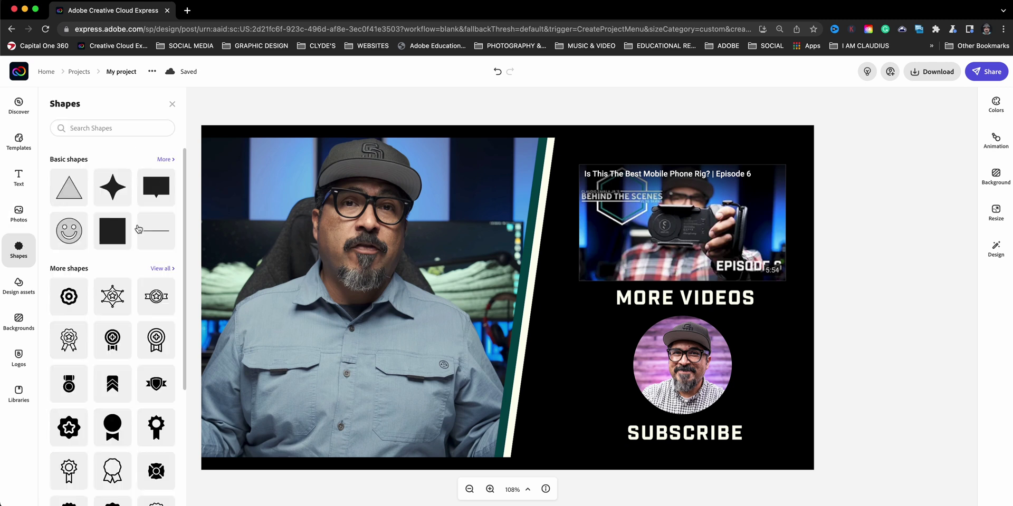
{"action": "left_click", "coordinate": [112, 240]}
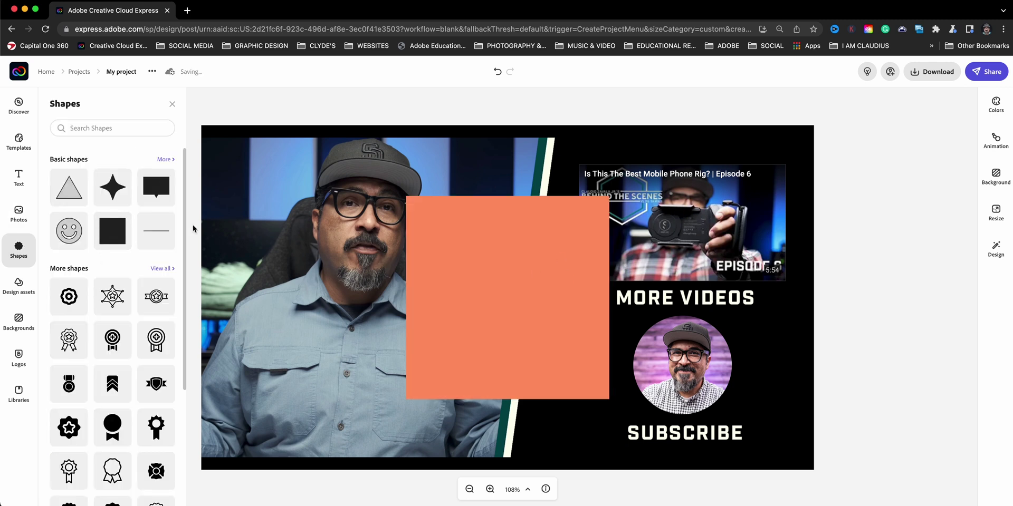
Search shapes for a circle, move the square over the man's face, and add a solid circle
{"action": "left_click", "coordinate": [97, 132]}
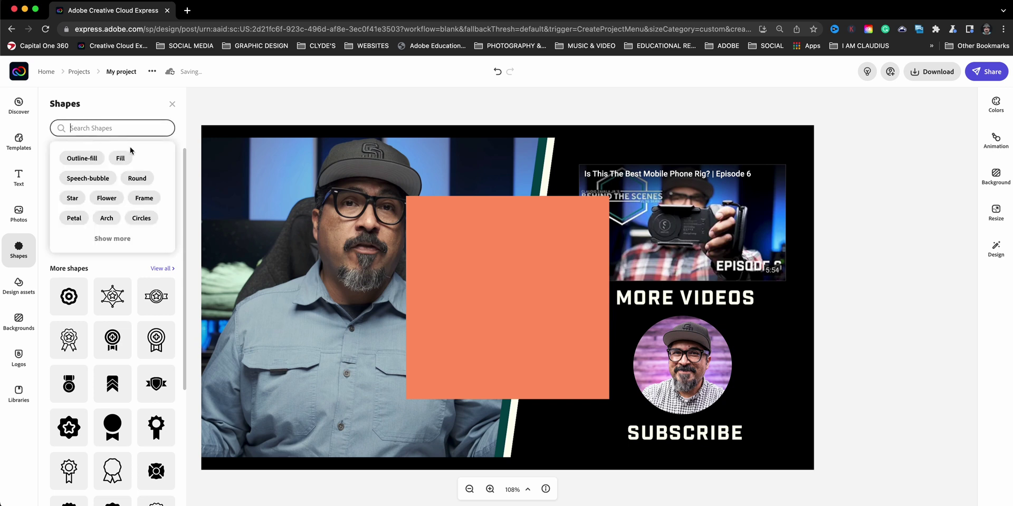
{"action": "type", "text": "circle"}
{"action": "key", "text": "Return"}
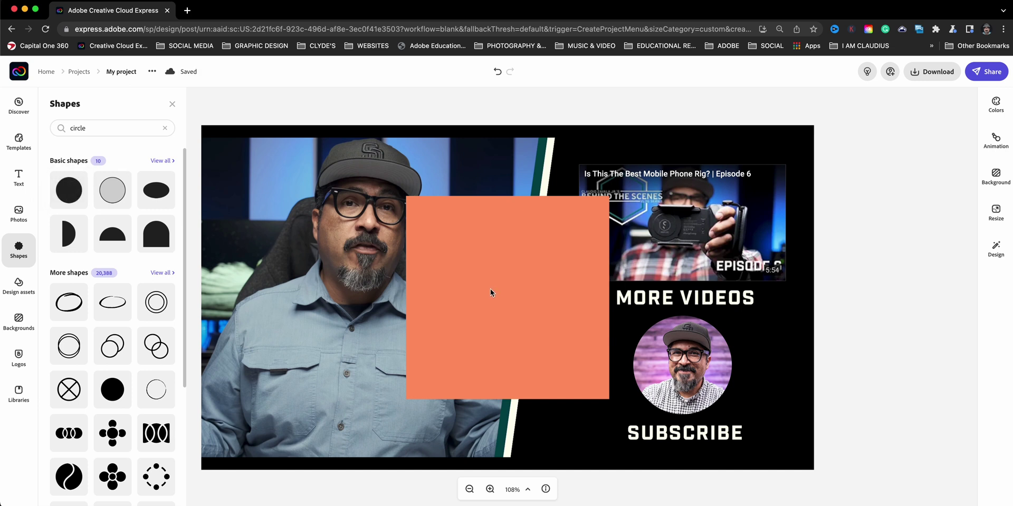
{"action": "left_click_drag", "start_coordinate": [486, 287], "coordinate": [342, 266]}
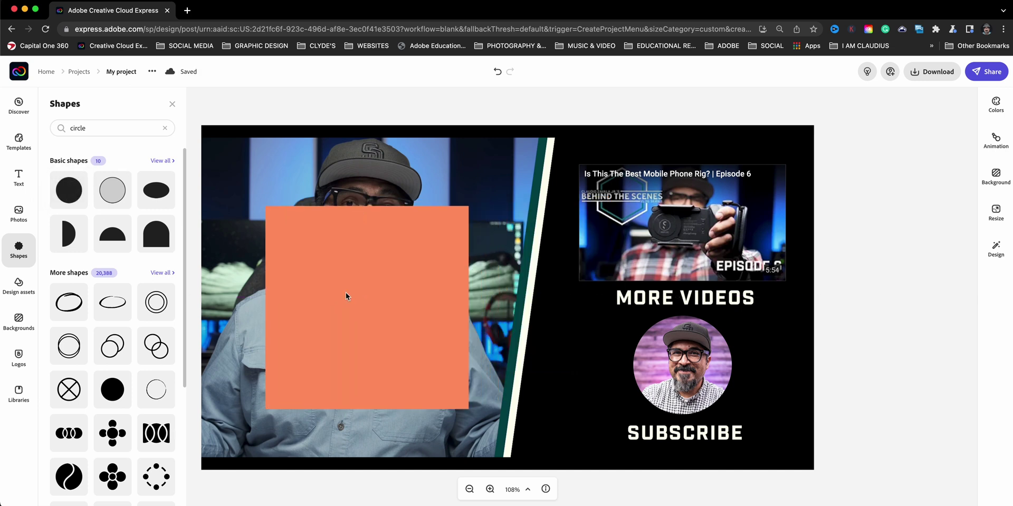
{"action": "left_click", "coordinate": [69, 190]}
{"action": "left_click", "coordinate": [172, 104]}
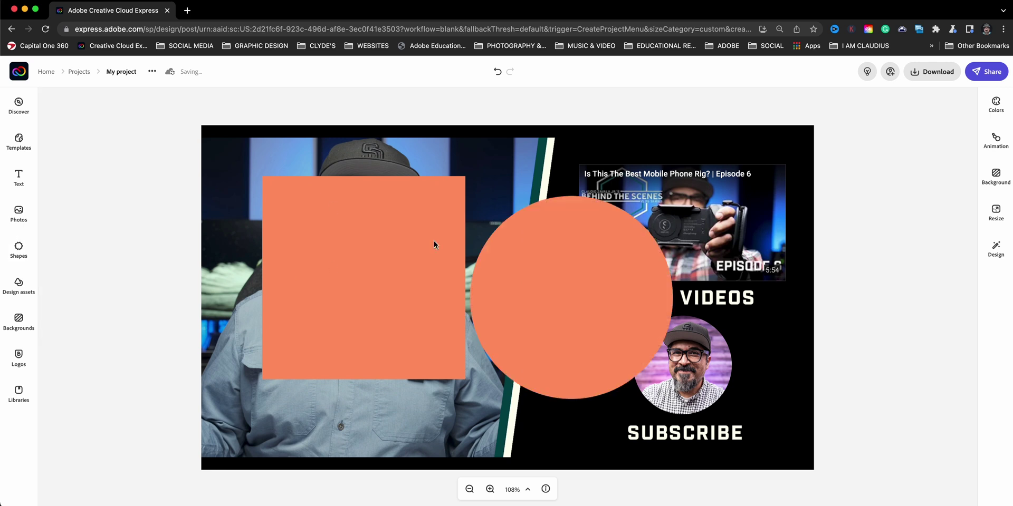
Shrink the orange circle and fit it over the round portrait above SUBSCRIBE
{"action": "left_click", "coordinate": [504, 242]}
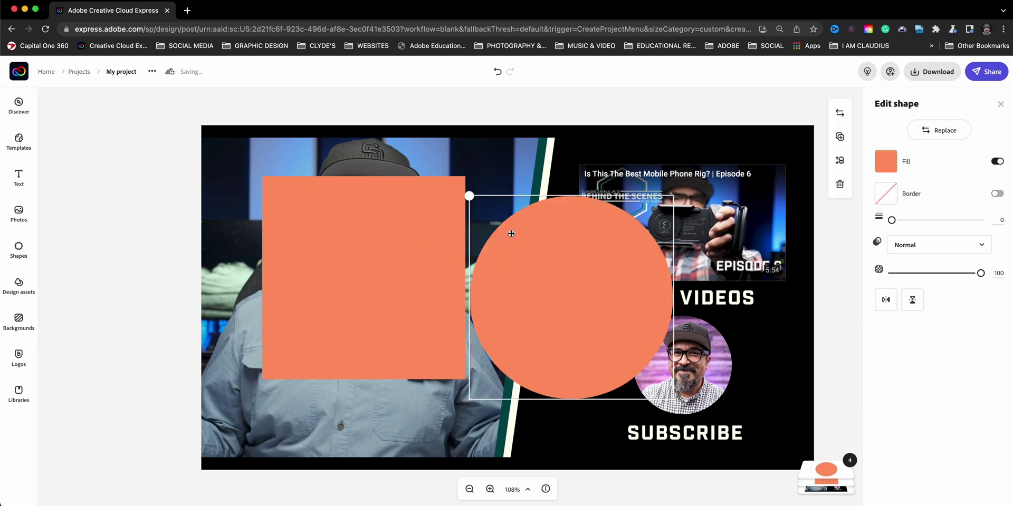
{"action": "left_click_drag", "start_coordinate": [470, 196], "coordinate": [588, 317]}
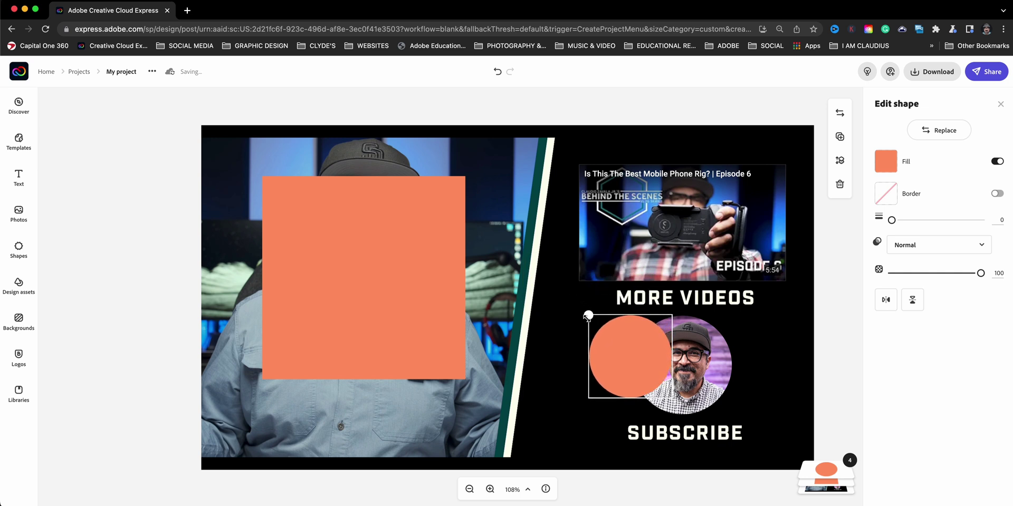
{"action": "left_click_drag", "start_coordinate": [626, 349], "coordinate": [664, 354]}
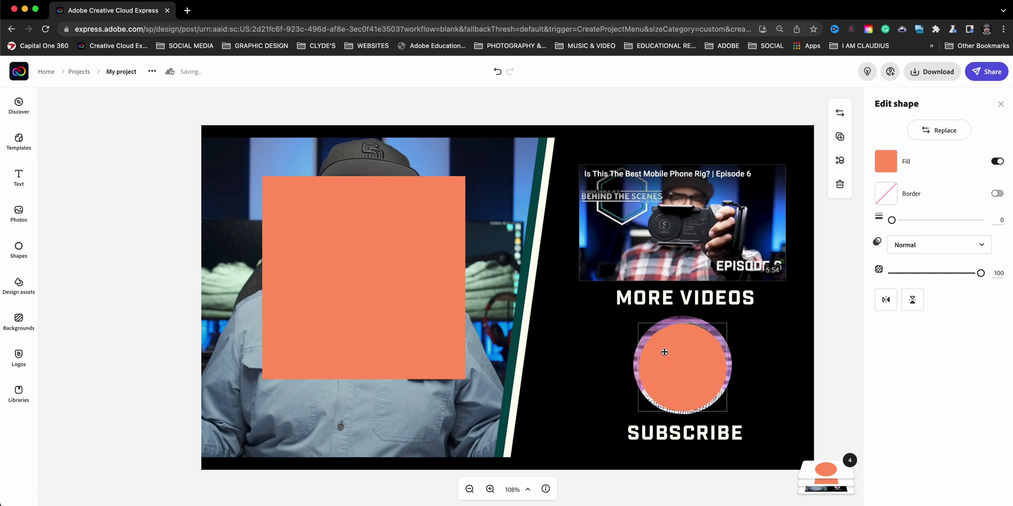
{"action": "left_click_drag", "start_coordinate": [664, 351], "coordinate": [664, 353]}
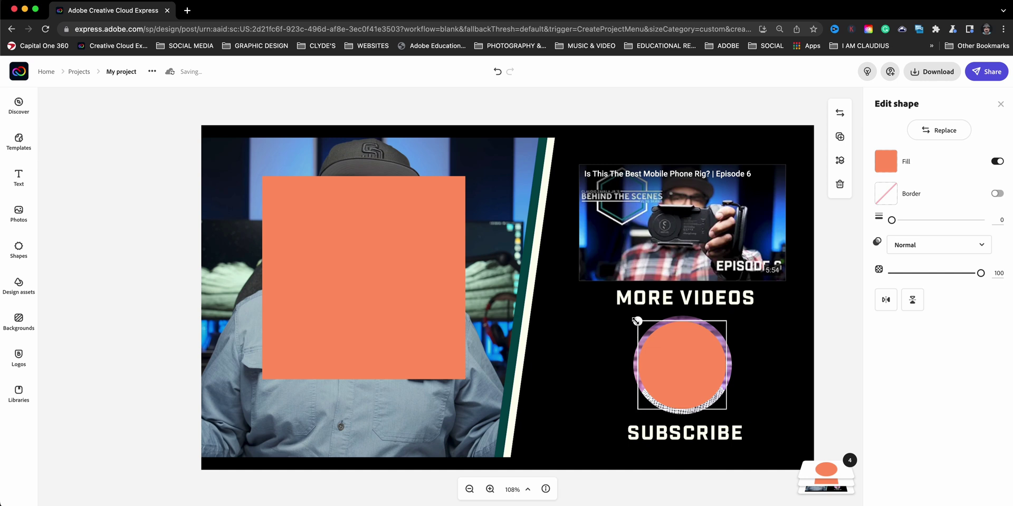
{"action": "left_click_drag", "start_coordinate": [637, 324], "coordinate": [633, 316]}
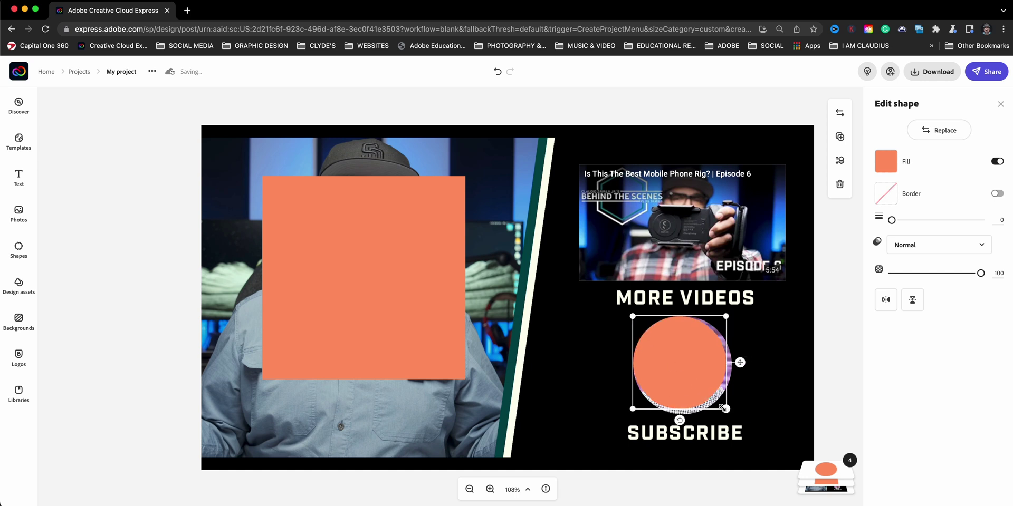
{"action": "left_click_drag", "start_coordinate": [726, 409], "coordinate": [727, 410]}
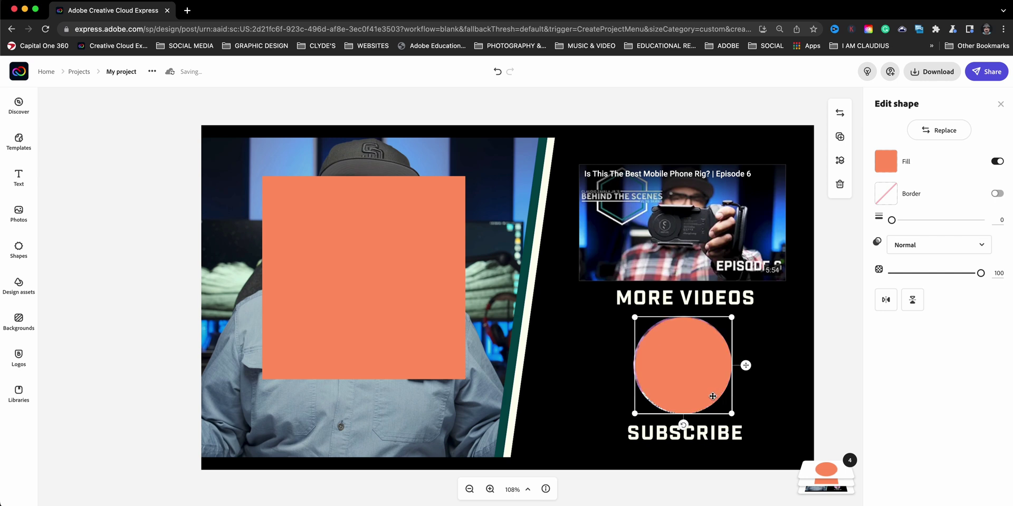
{"action": "left_click_drag", "start_coordinate": [731, 318], "coordinate": [725, 324]}
{"action": "left_click_drag", "start_coordinate": [708, 355], "coordinate": [696, 364]}
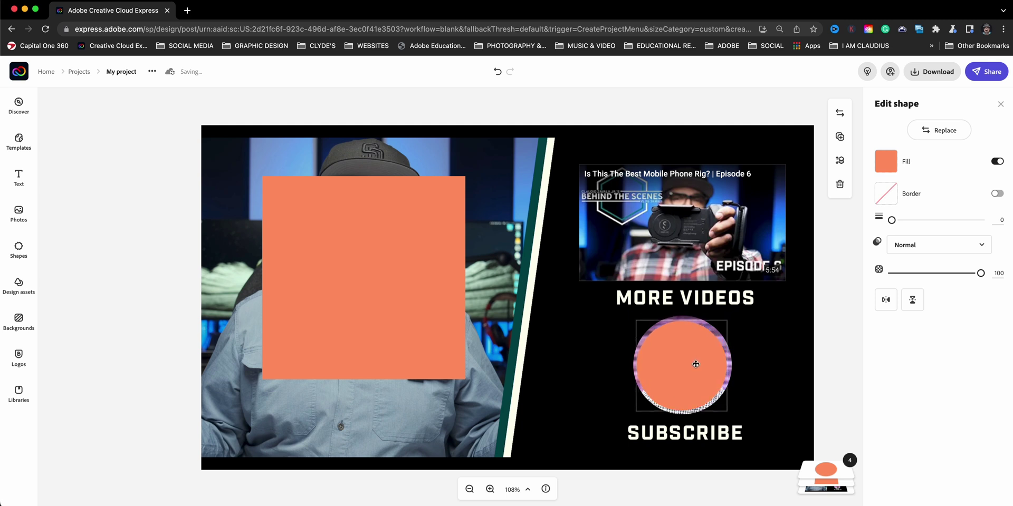
{"action": "left_click_drag", "start_coordinate": [696, 364], "coordinate": [697, 364]}
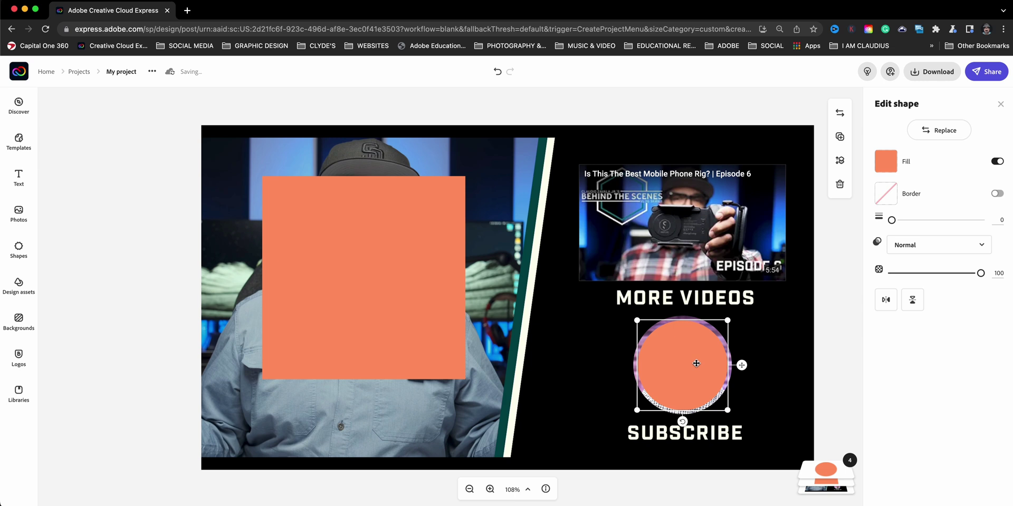
Fill the circle light blue and move the orange square onto the video thumbnail
{"action": "left_click", "coordinate": [888, 164]}
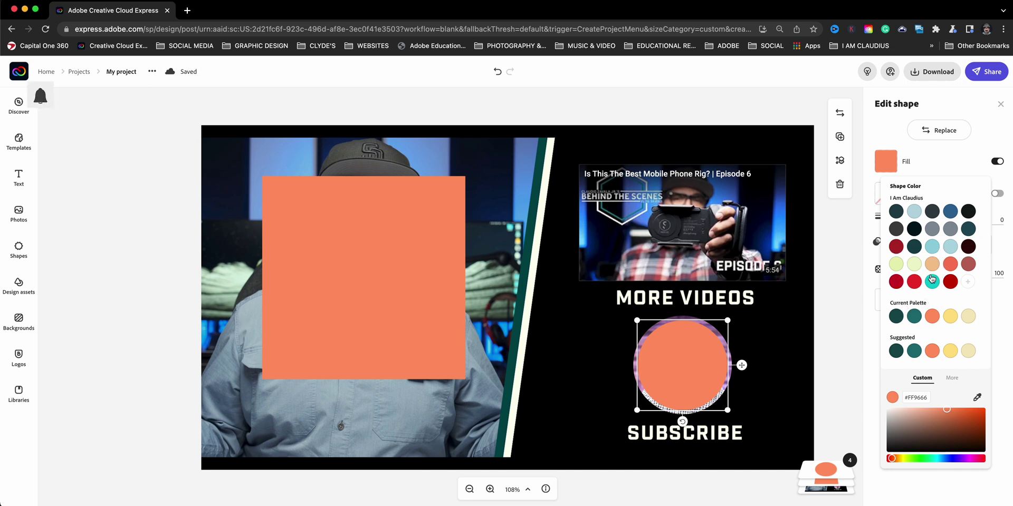
{"action": "left_click", "coordinate": [912, 213]}
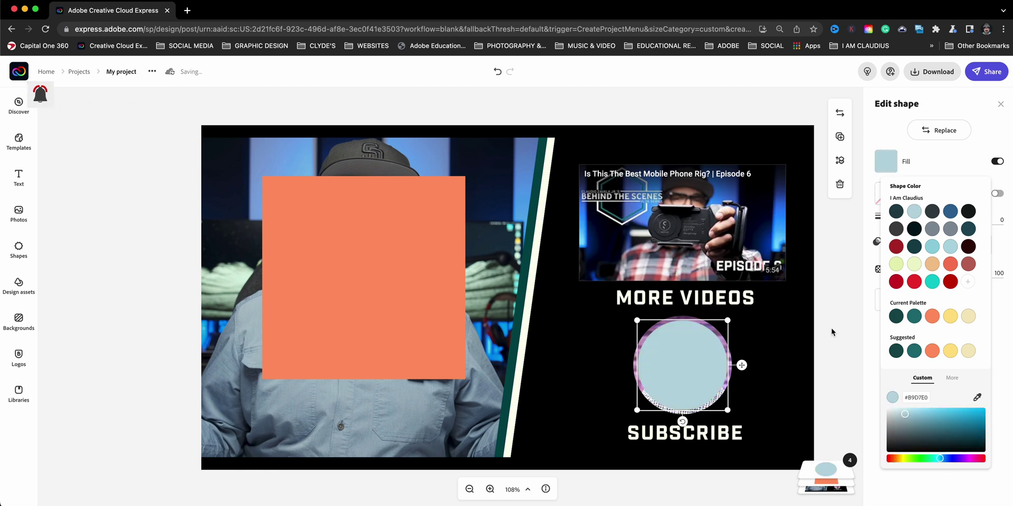
{"action": "left_click", "coordinate": [379, 294]}
{"action": "mouse_move", "coordinate": [378, 295]}
{"action": "left_mouse_down"}
{"action": "mouse_move", "coordinate": [545, 282]}
{"action": "mouse_move", "coordinate": [688, 288]}
{"action": "left_mouse_up"}
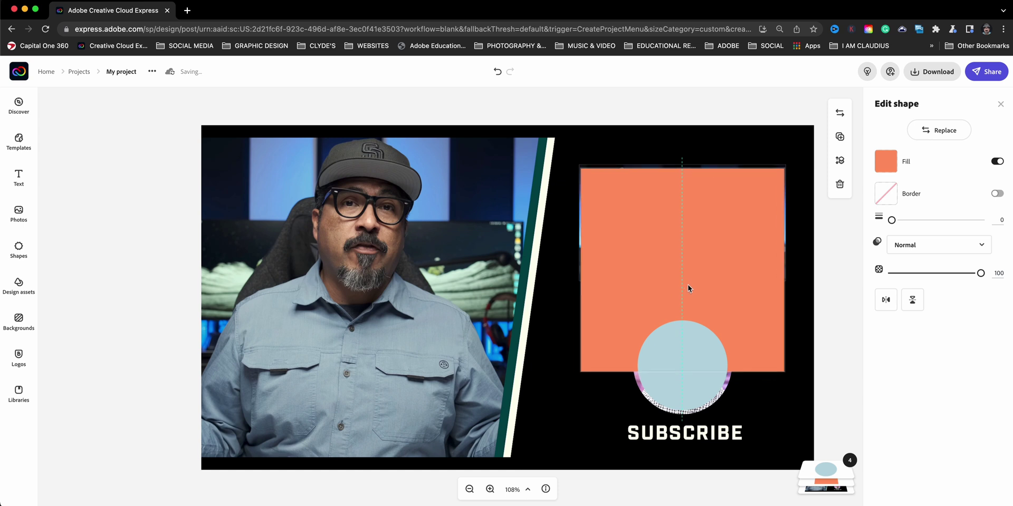
Shorten the square to the thumbnail's height and fill it the same light blue
{"action": "left_click_drag", "start_coordinate": [688, 288], "coordinate": [688, 288]}
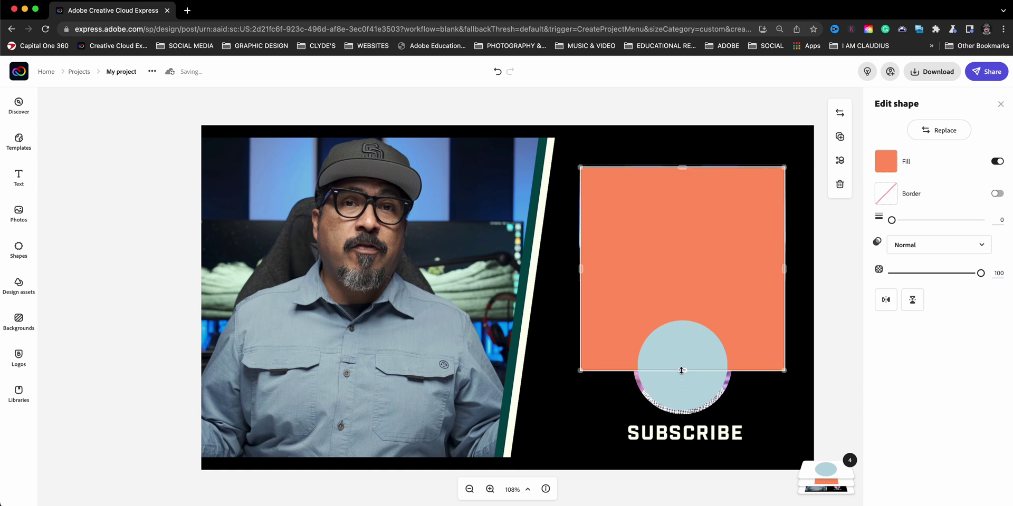
{"action": "mouse_move", "coordinate": [682, 371]}
{"action": "left_mouse_down"}
{"action": "mouse_move", "coordinate": [684, 260]}
{"action": "mouse_move", "coordinate": [681, 280]}
{"action": "left_mouse_up"}
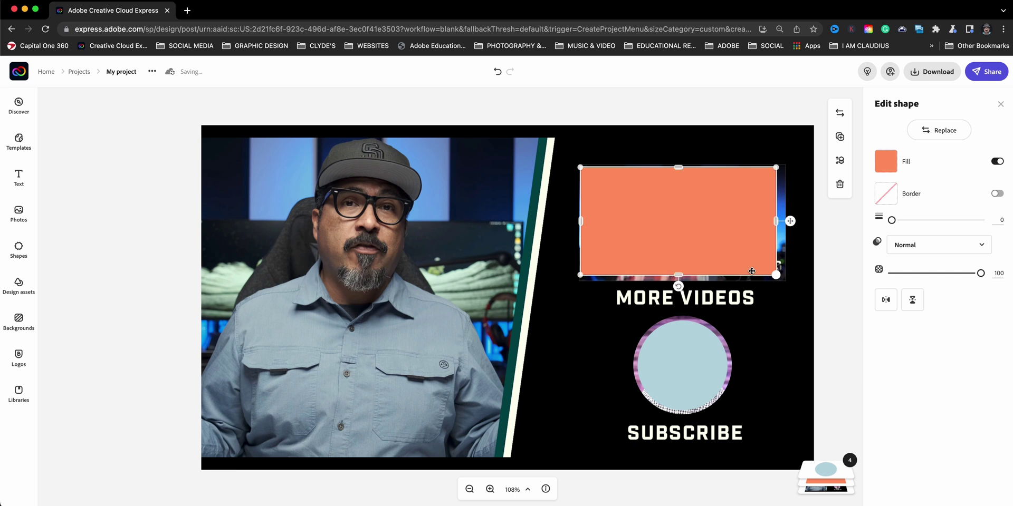
{"action": "left_click_drag", "start_coordinate": [713, 251], "coordinate": [718, 254]}
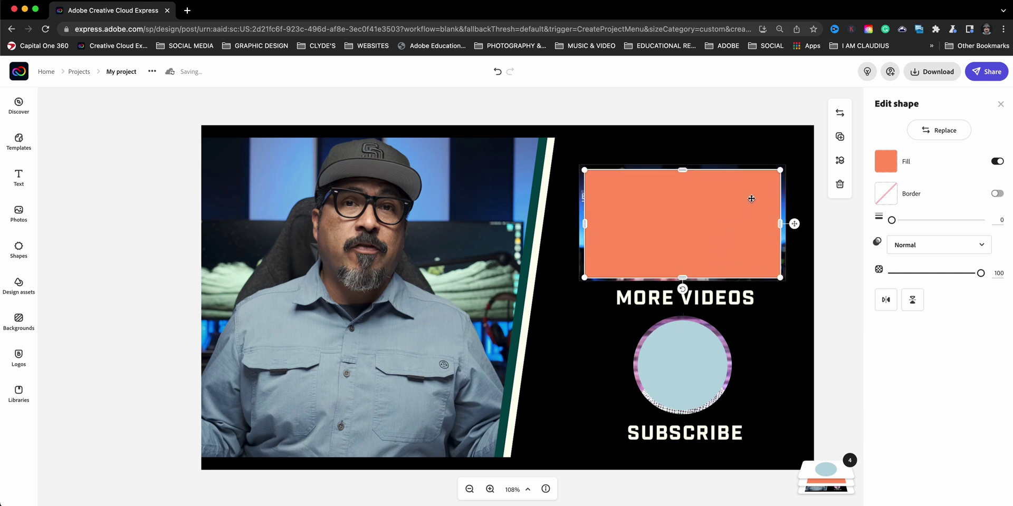
{"action": "left_click", "coordinate": [885, 161]}
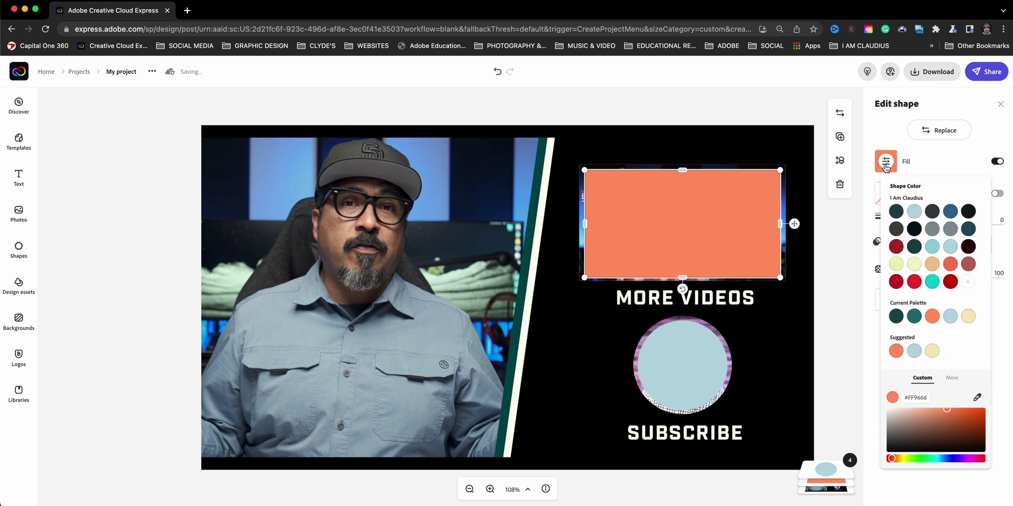
{"action": "left_click", "coordinate": [915, 210]}
{"action": "left_click", "coordinate": [719, 106]}
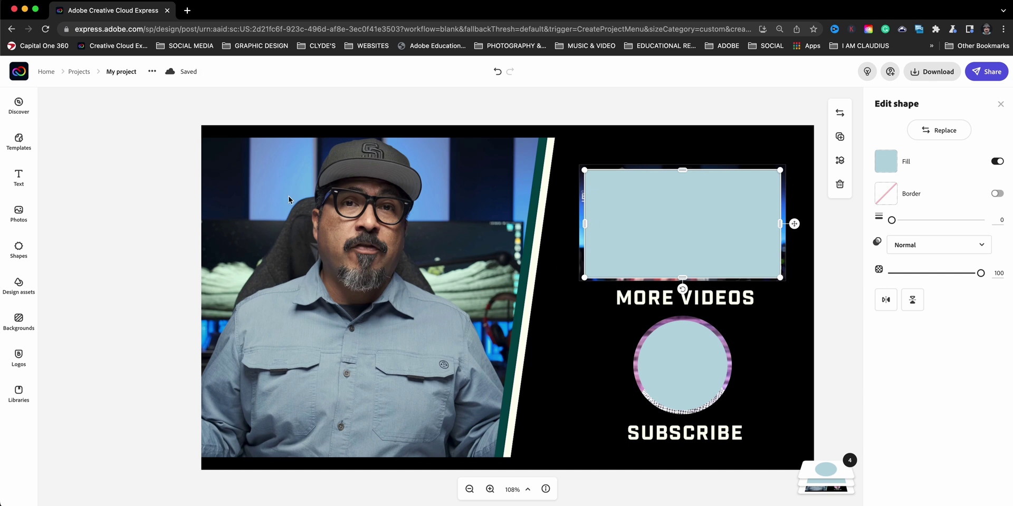
Clear the circle search in the Shapes library to return to basic shapes
{"action": "left_click", "coordinate": [21, 265]}
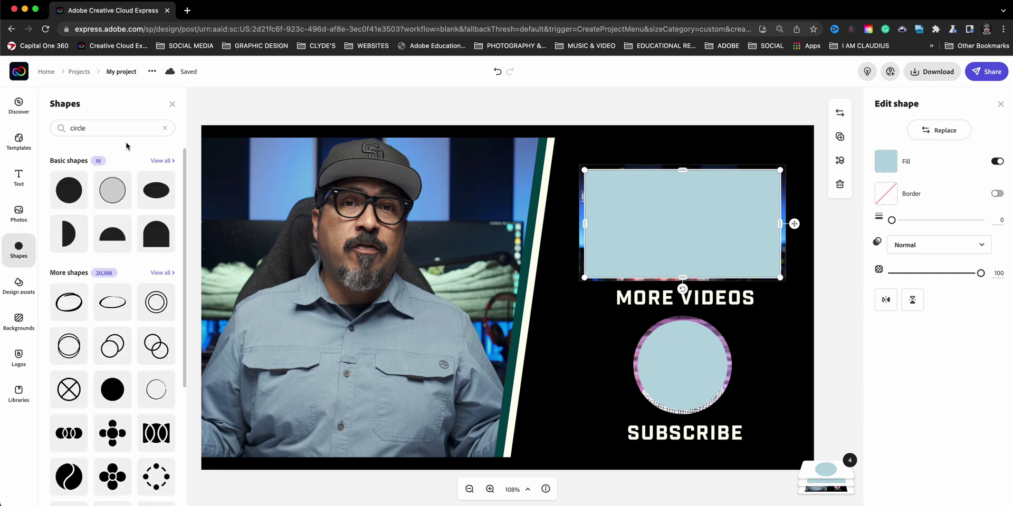
{"action": "left_click_drag", "start_coordinate": [127, 127], "coordinate": [54, 124]}
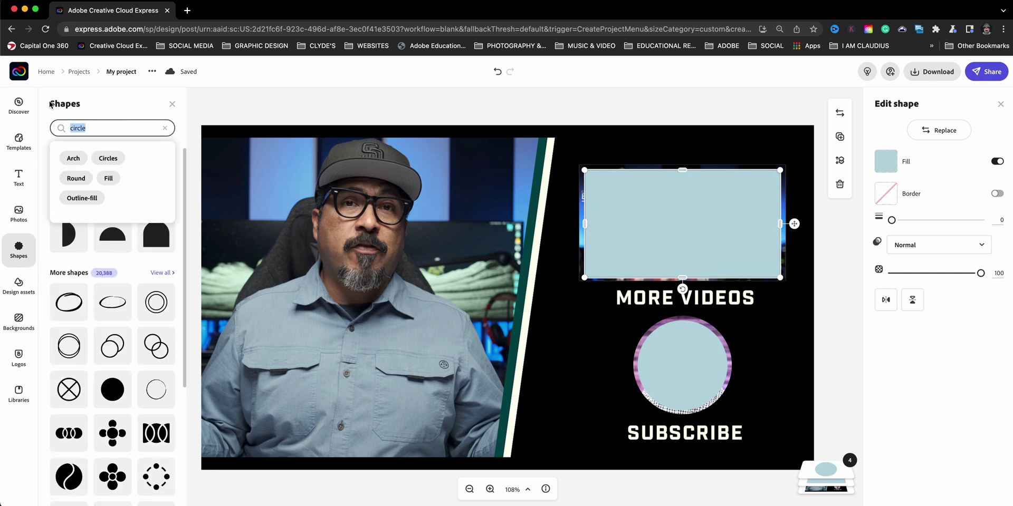
{"action": "key", "text": "BackSpace"}
{"action": "type", "text": "circle"}
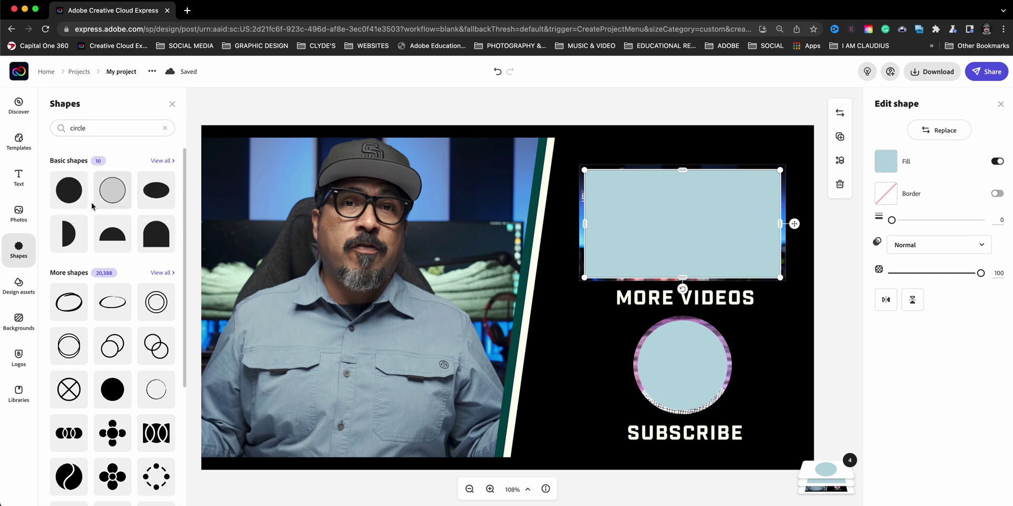
{"action": "left_click", "coordinate": [165, 128]}
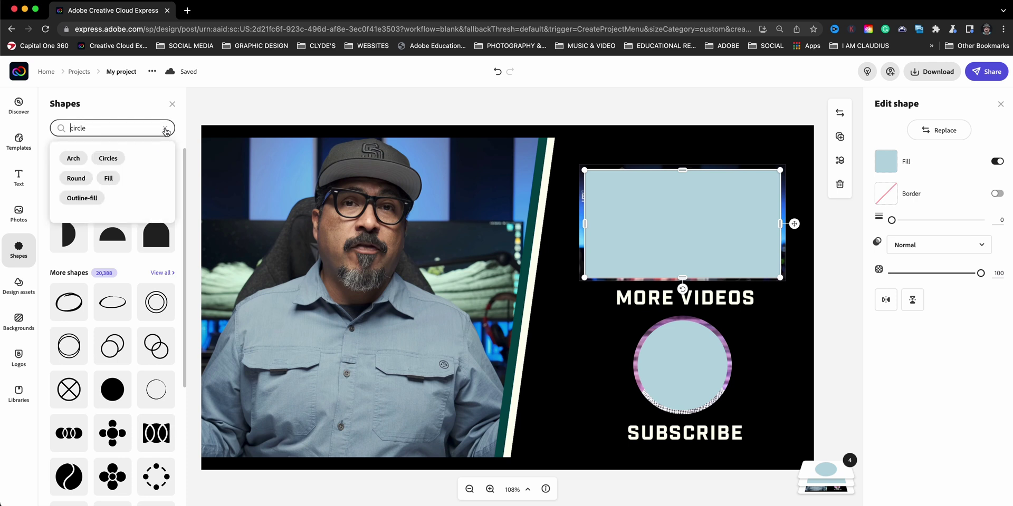
{"action": "key", "text": "Escape"}
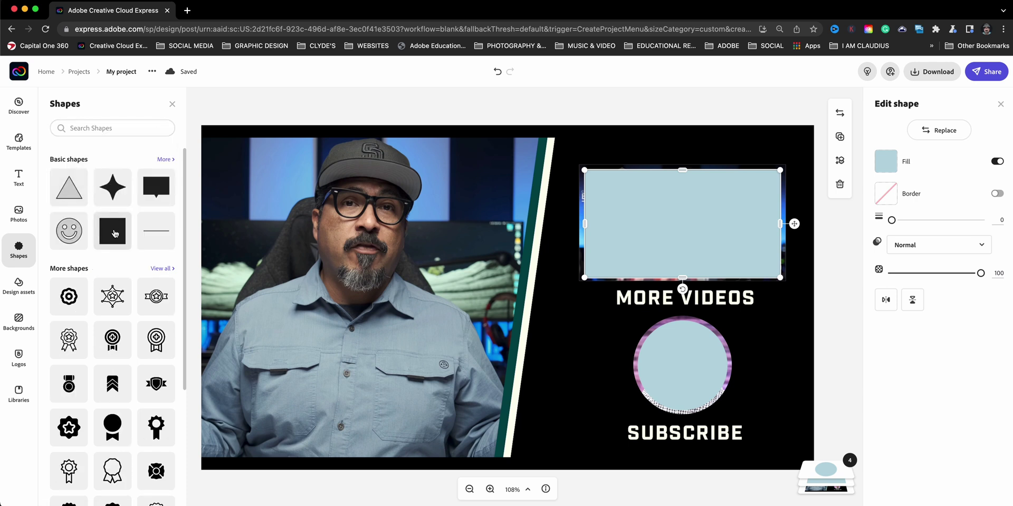
Add a new orange square and stretch it over the canvas's right half
{"action": "left_click", "coordinate": [113, 231]}
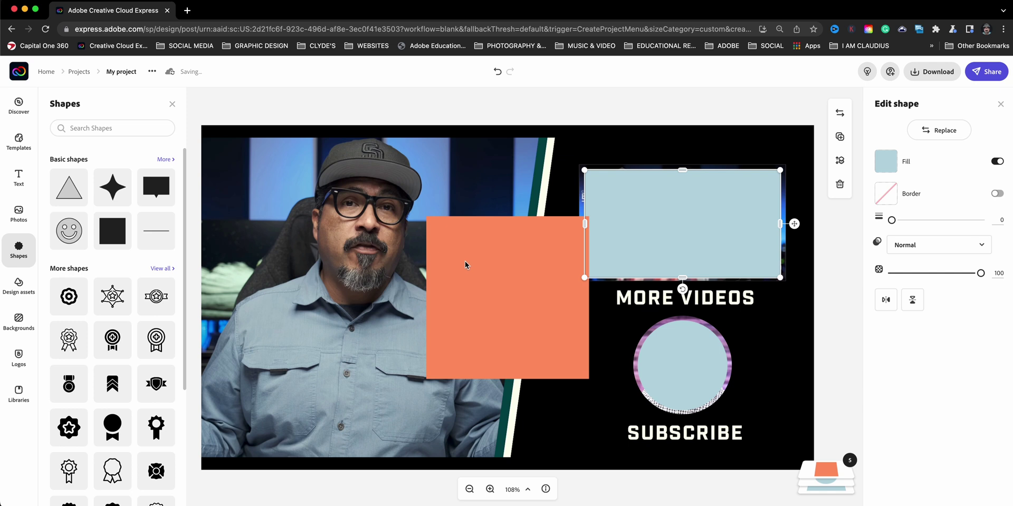
{"action": "left_click", "coordinate": [497, 274]}
{"action": "left_click_drag", "start_coordinate": [567, 224], "coordinate": [571, 163]}
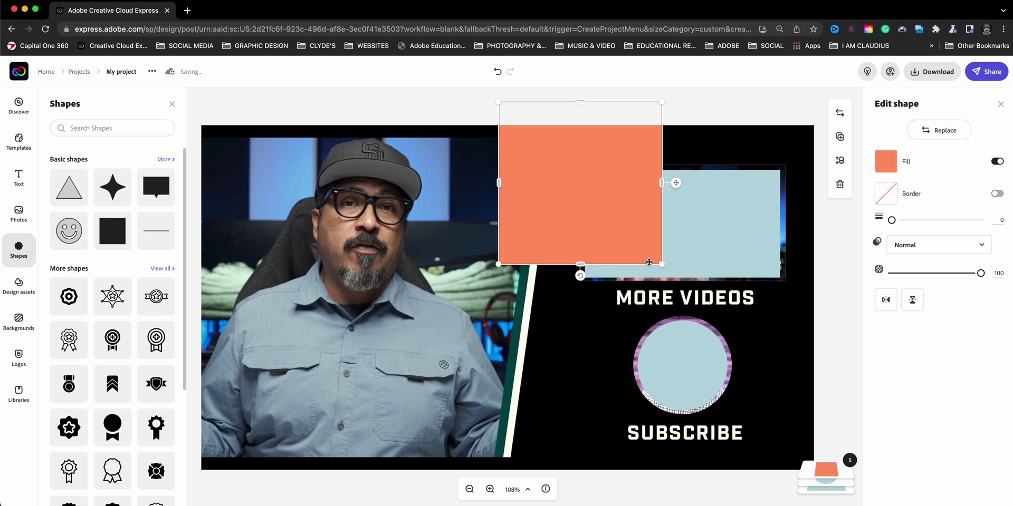
{"action": "mouse_move", "coordinate": [661, 264]}
{"action": "left_mouse_down"}
{"action": "mouse_move", "coordinate": [751, 423]}
{"action": "mouse_move", "coordinate": [865, 491]}
{"action": "left_mouse_up"}
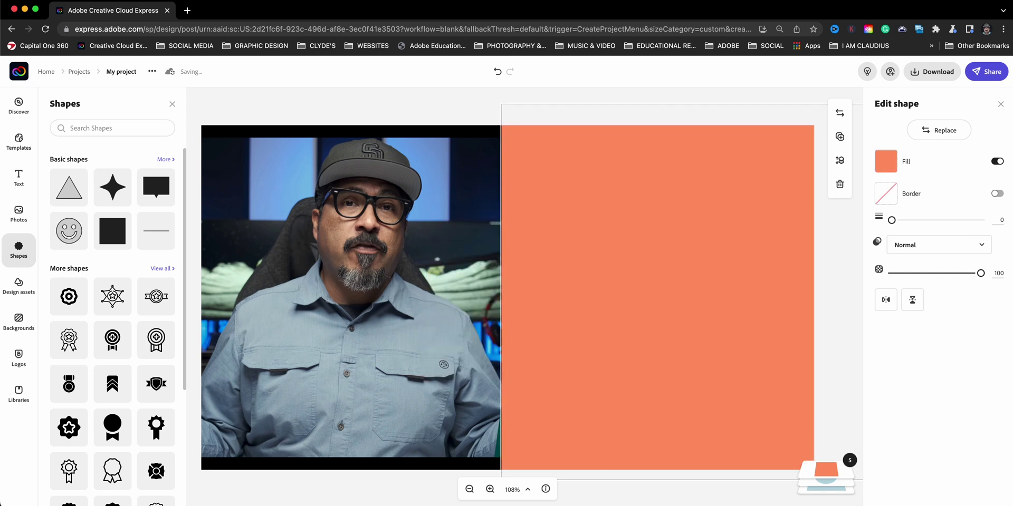
{"action": "left_click", "coordinate": [468, 489]}
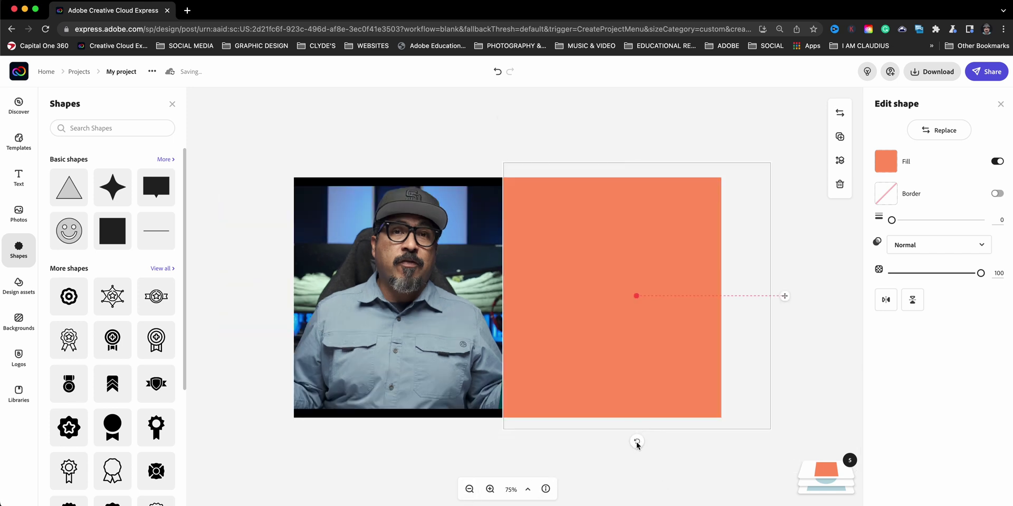
Tilt the orange square so its left edge slants, enlarge it, and position it right
{"action": "left_click_drag", "start_coordinate": [638, 443], "coordinate": [626, 452]}
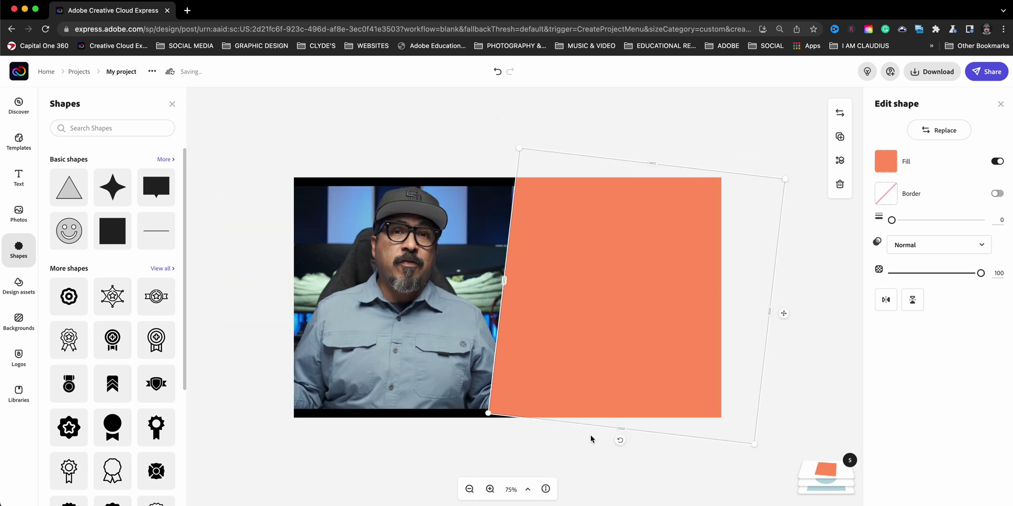
{"action": "left_click_drag", "start_coordinate": [494, 414], "coordinate": [476, 425]}
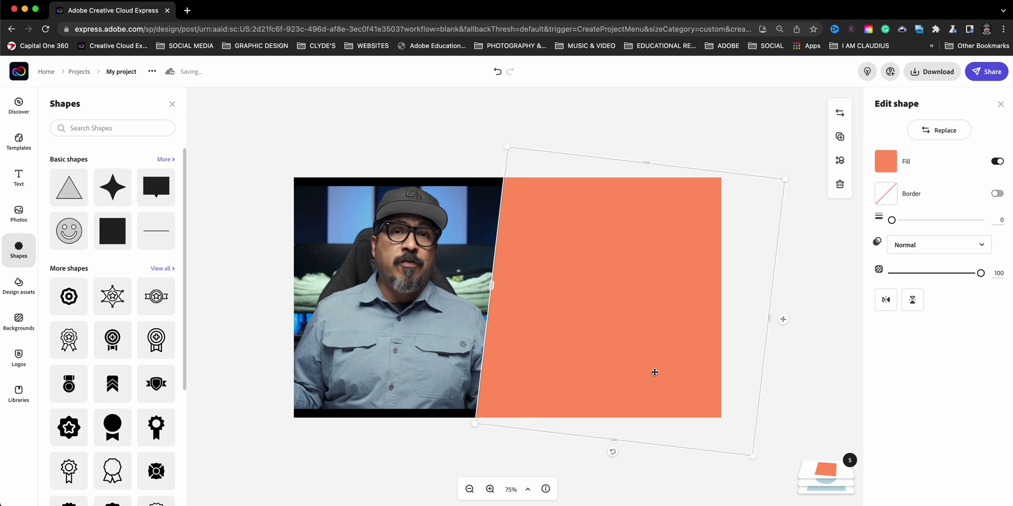
{"action": "left_click_drag", "start_coordinate": [654, 372], "coordinate": [679, 379]}
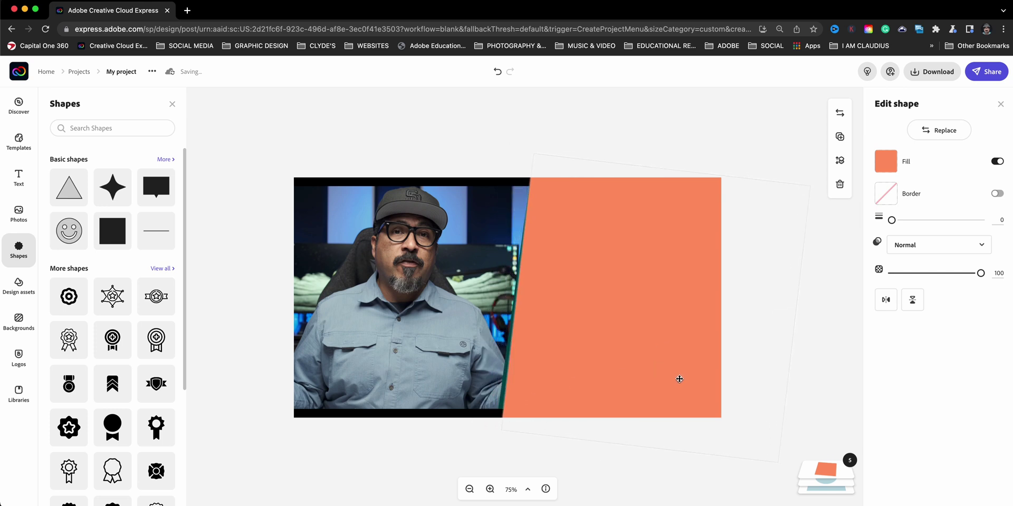
{"action": "left_click_drag", "start_coordinate": [680, 380], "coordinate": [671, 379]}
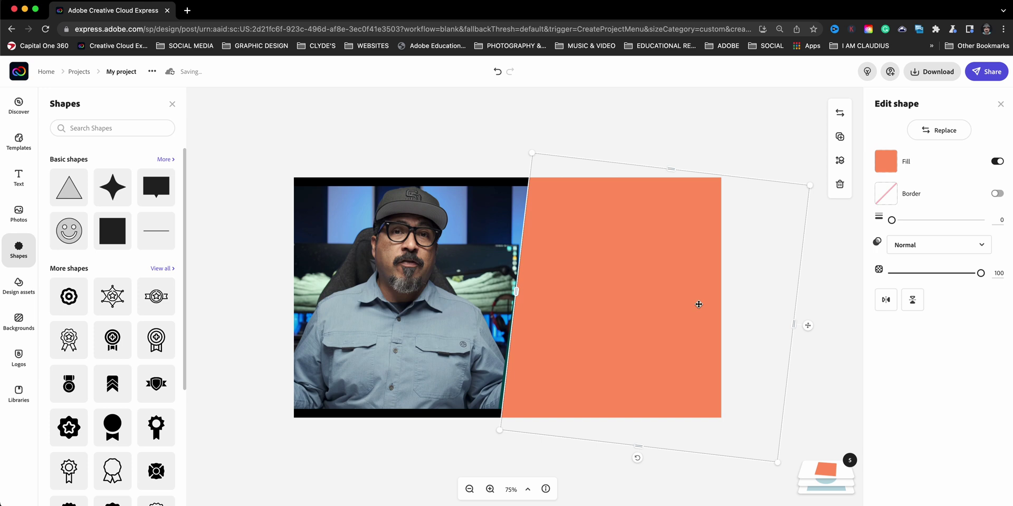
{"action": "left_click_drag", "start_coordinate": [636, 457], "coordinate": [633, 452]}
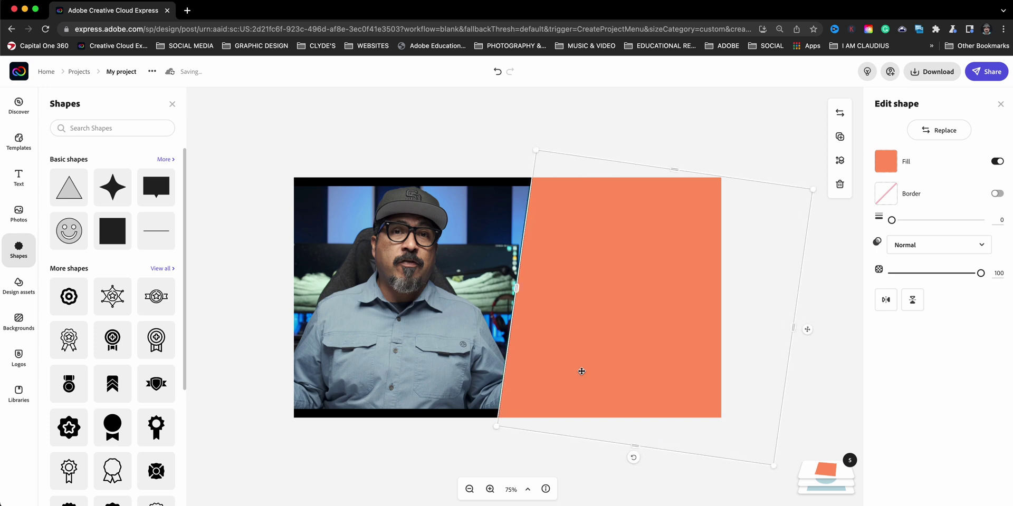
{"action": "left_click", "coordinate": [885, 162]}
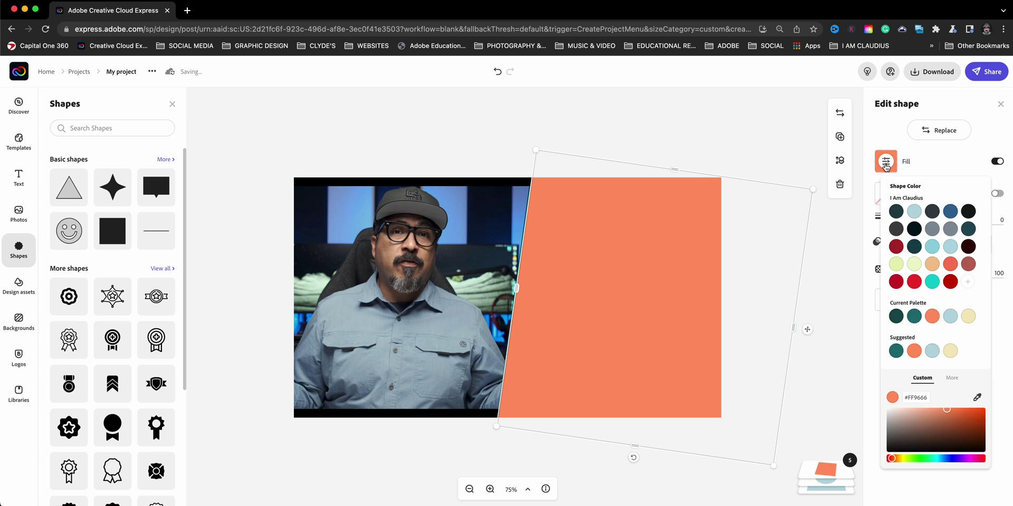
Fill the angled panel light blue, duplicate it, and make the copy dark navy
{"action": "left_click", "coordinate": [915, 214]}
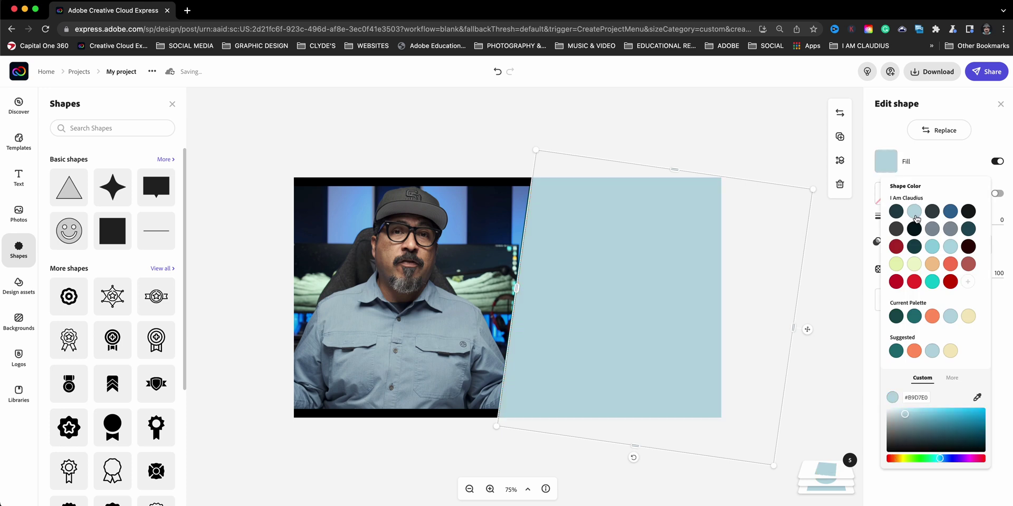
{"action": "left_click", "coordinate": [839, 137]}
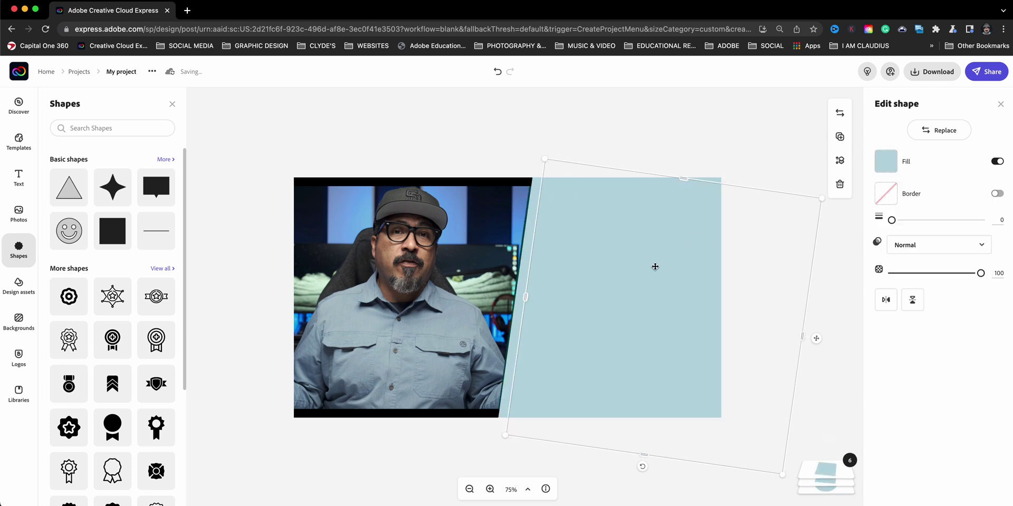
{"action": "left_click", "coordinate": [886, 162]}
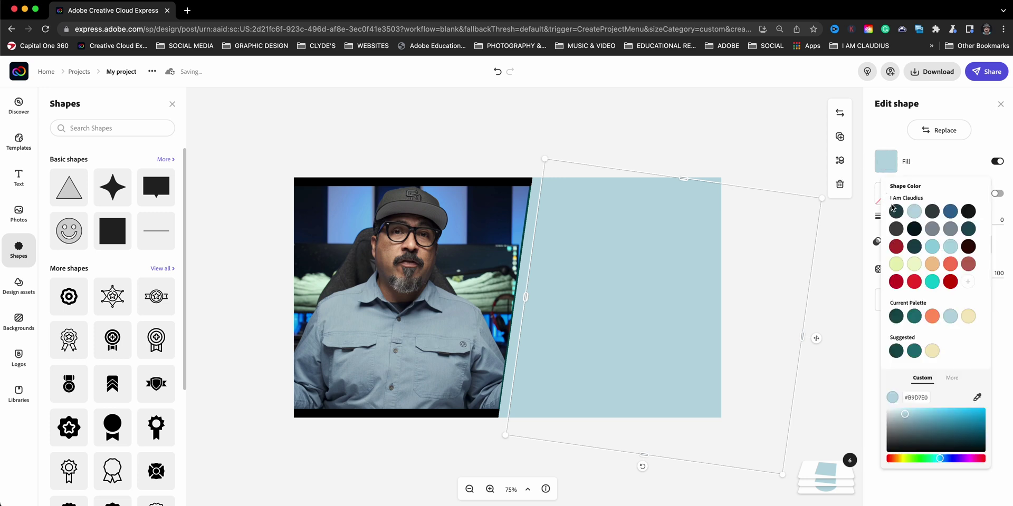
{"action": "left_click", "coordinate": [914, 230]}
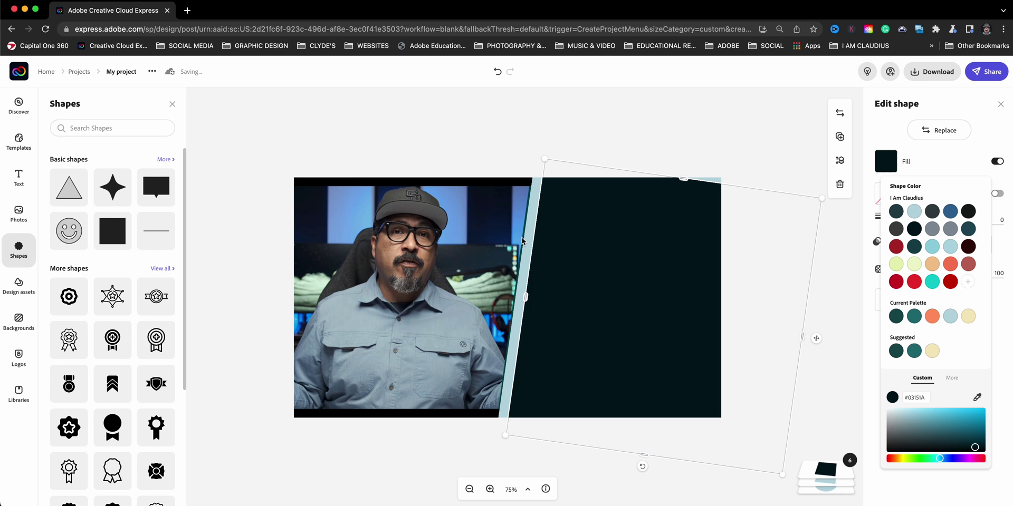
Recolour the light-blue strip behind the copy using the full swatch grid
{"action": "left_click", "coordinate": [529, 243]}
{"action": "left_click", "coordinate": [877, 166]}
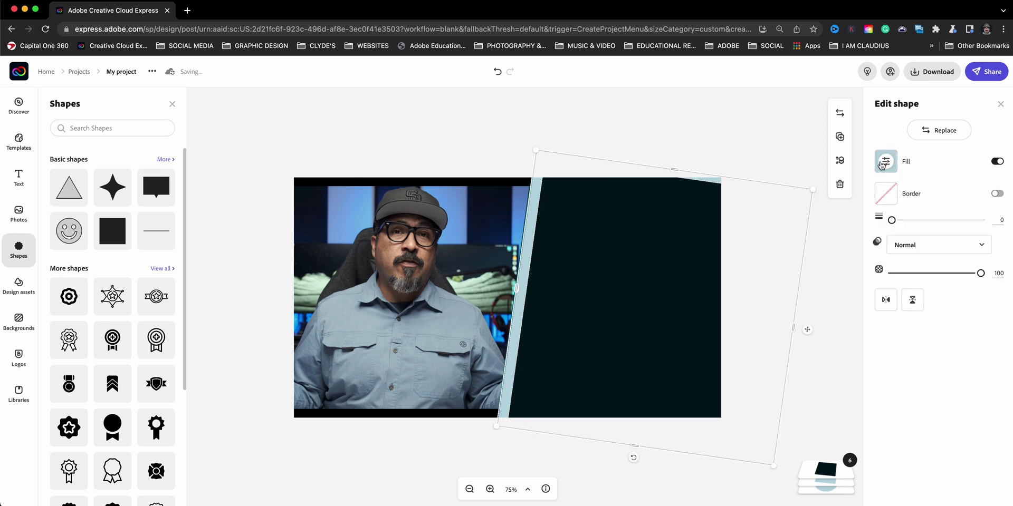
{"action": "left_click", "coordinate": [950, 379]}
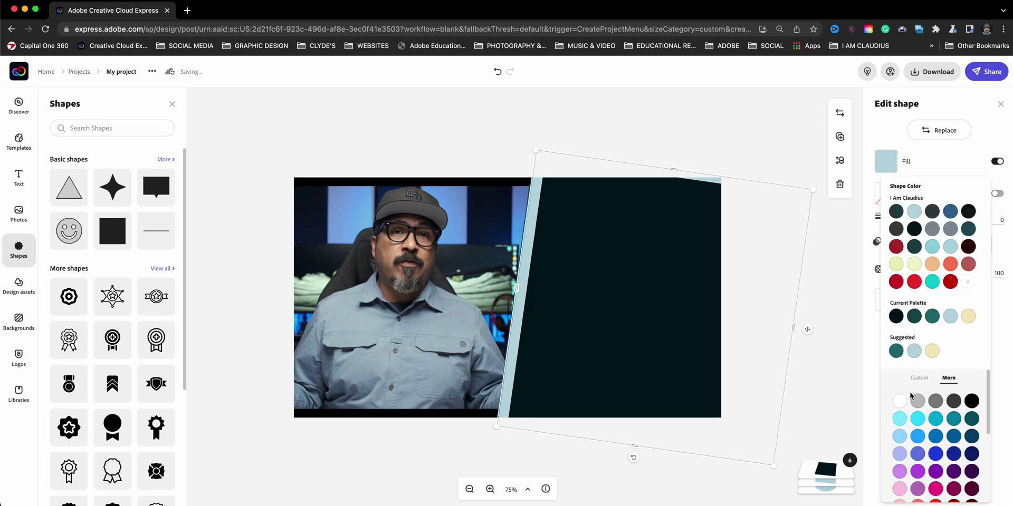
{"action": "left_click", "coordinate": [901, 404]}
Turn the dark panel light blue, raise its top edge slightly, and duplicate it
{"action": "left_click", "coordinate": [634, 319]}
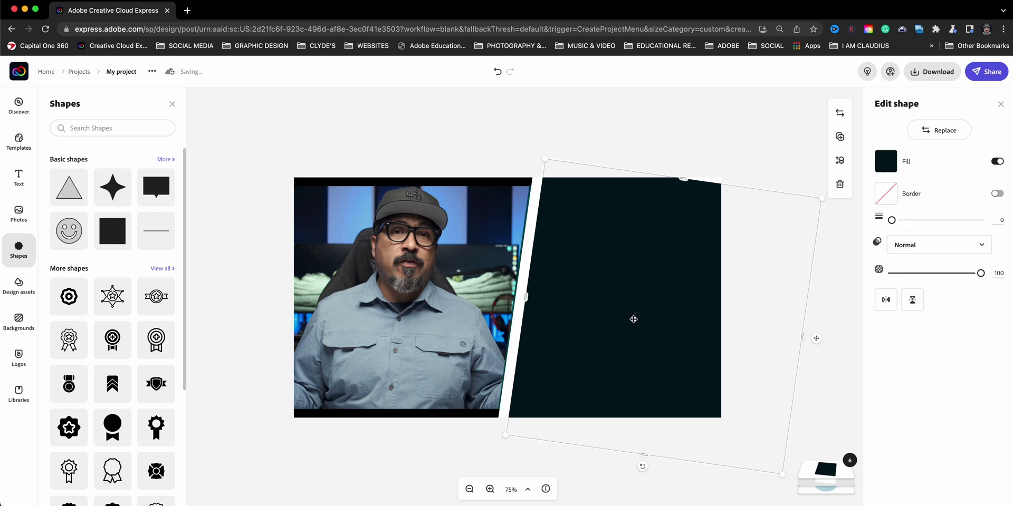
{"action": "left_click", "coordinate": [894, 166]}
{"action": "left_click", "coordinate": [914, 212]}
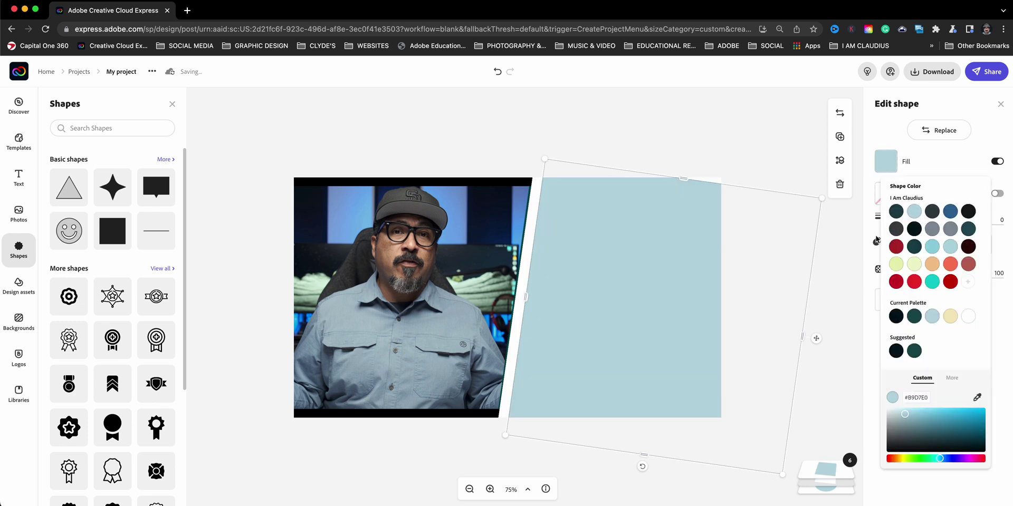
{"action": "left_click_drag", "start_coordinate": [667, 272], "coordinate": [663, 268]}
{"action": "left_click", "coordinate": [663, 267]}
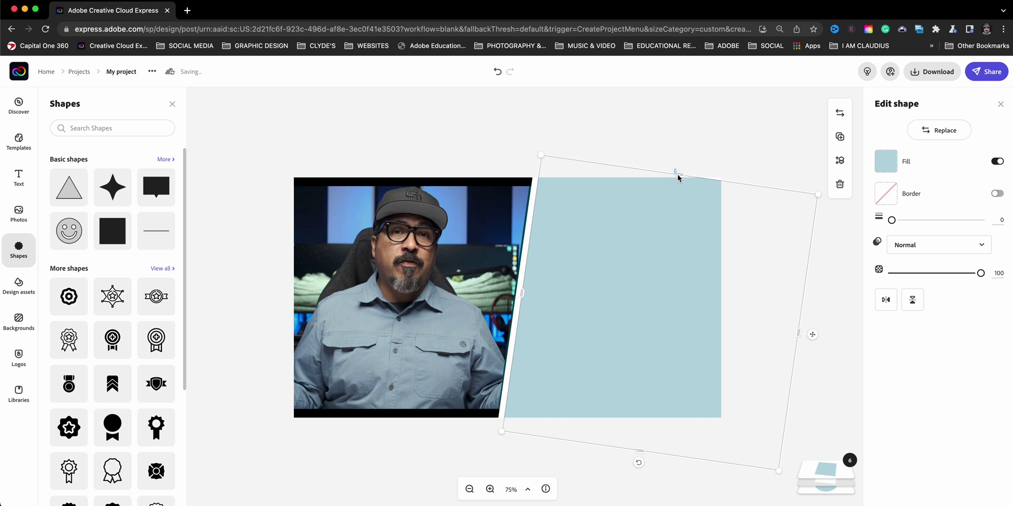
{"action": "left_click_drag", "start_coordinate": [678, 175], "coordinate": [681, 161]}
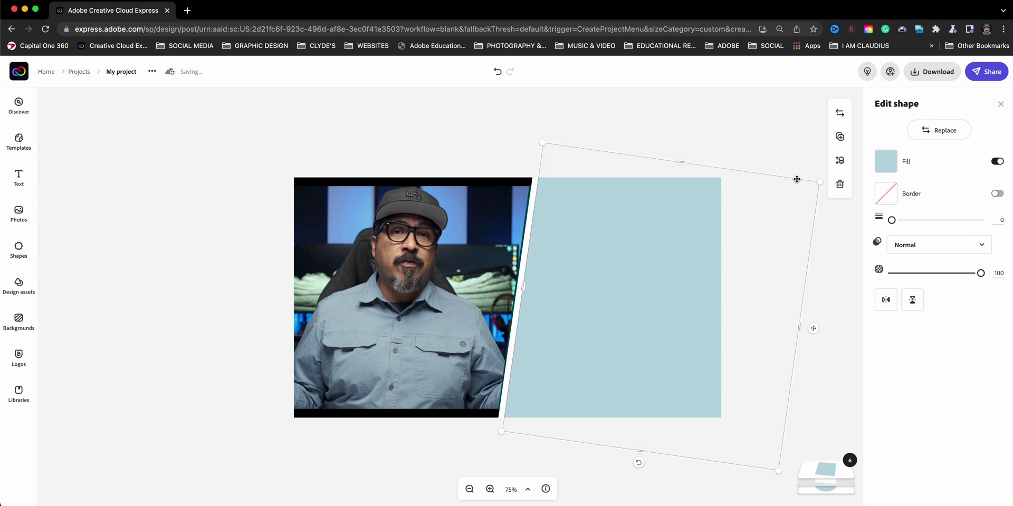
{"action": "left_click", "coordinate": [840, 136]}
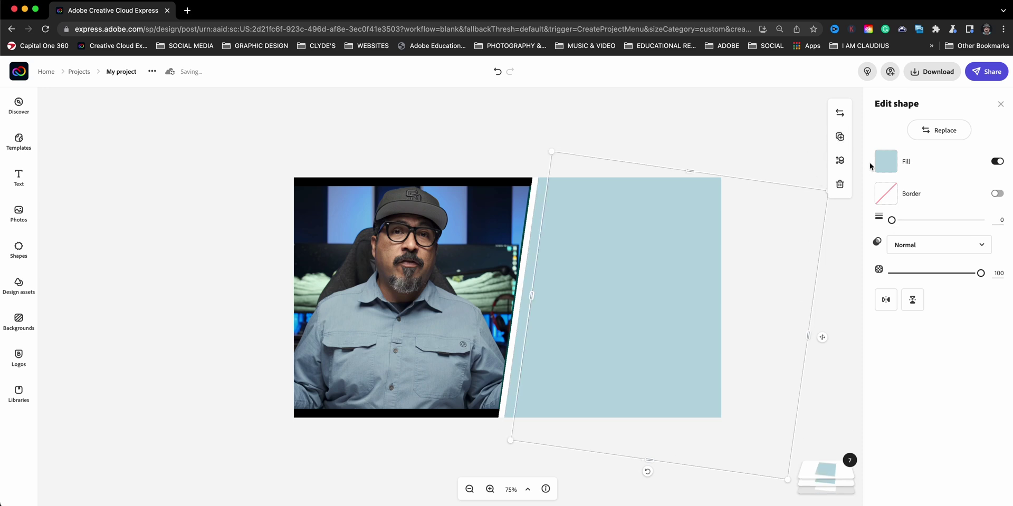
{"action": "left_click", "coordinate": [885, 162]}
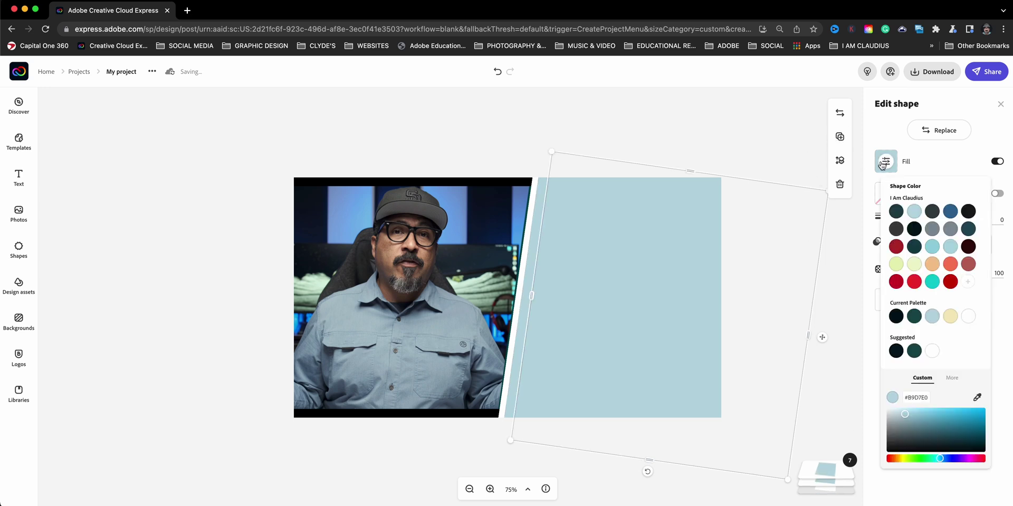
Make the duplicate dark navy, nudge it left, and raise the circle and box layers above it
{"action": "left_click", "coordinate": [896, 316]}
{"action": "left_click_drag", "start_coordinate": [626, 276], "coordinate": [627, 275]}
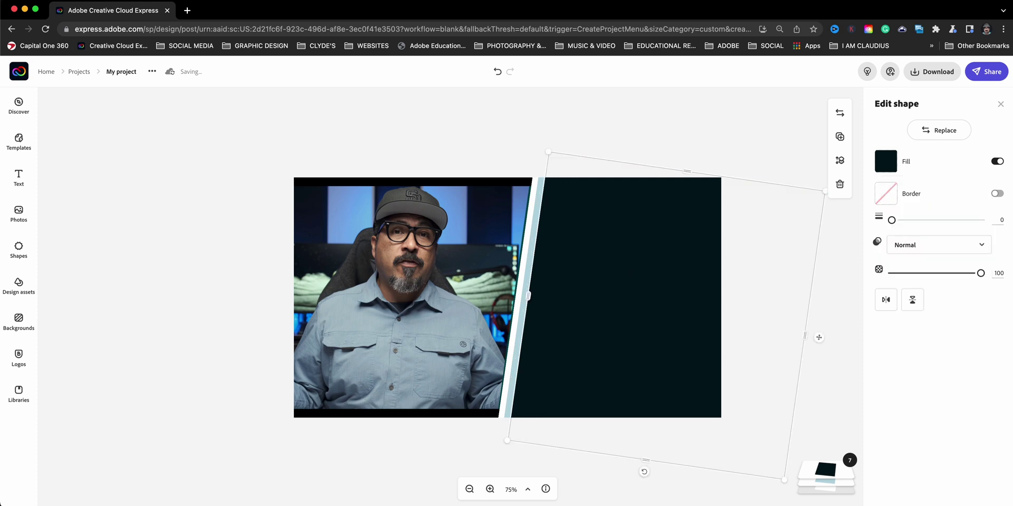
{"action": "left_click", "coordinate": [848, 488]}
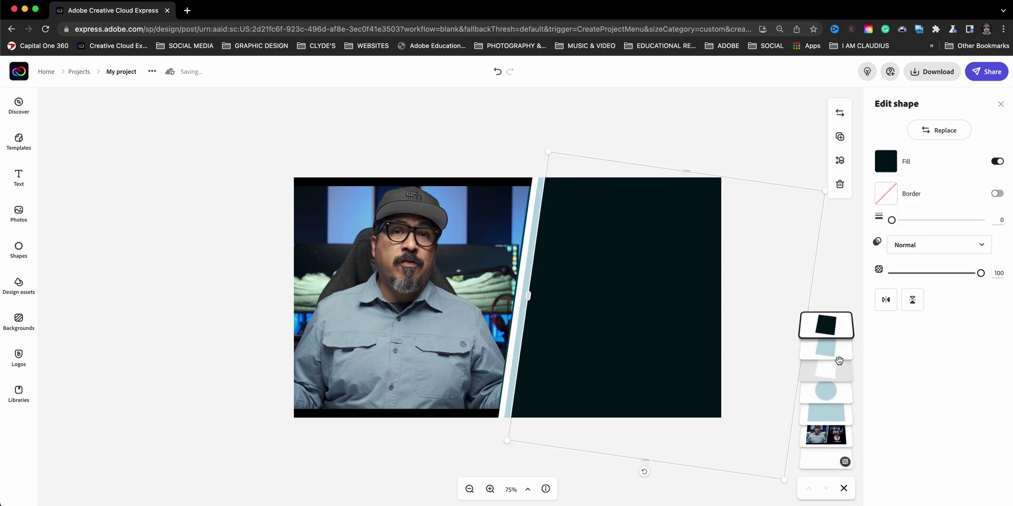
{"action": "left_click_drag", "start_coordinate": [839, 361], "coordinate": [828, 314]}
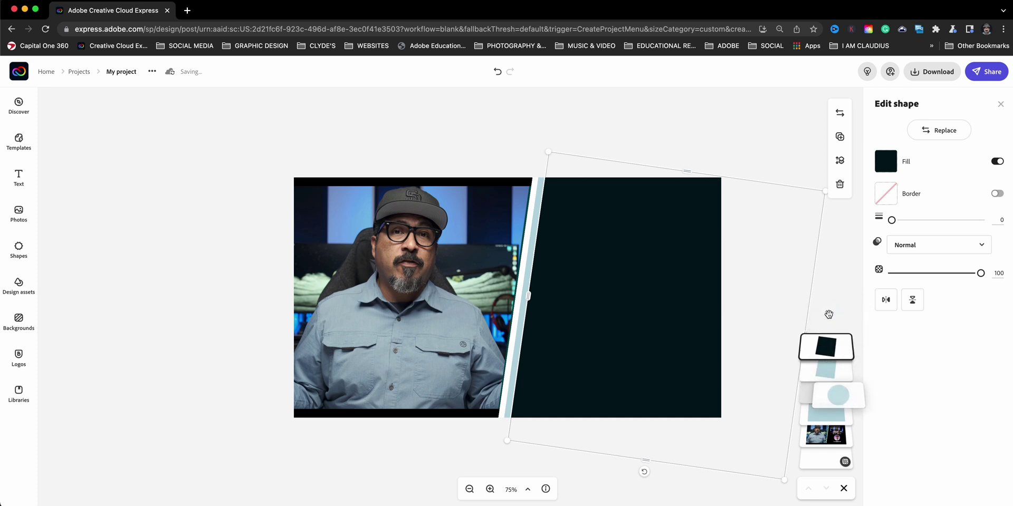
{"action": "left_click_drag", "start_coordinate": [826, 411], "coordinate": [823, 319]}
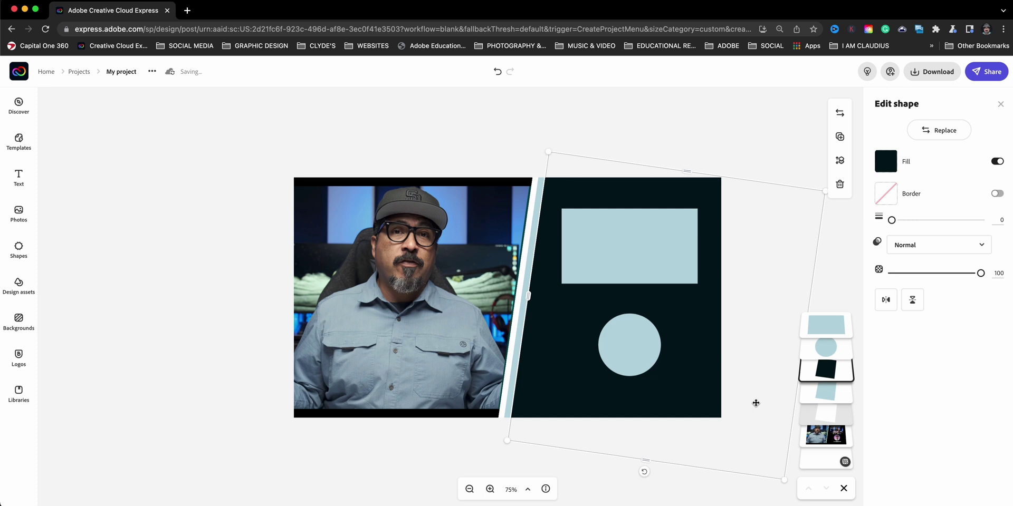
{"action": "left_click", "coordinate": [825, 439]}
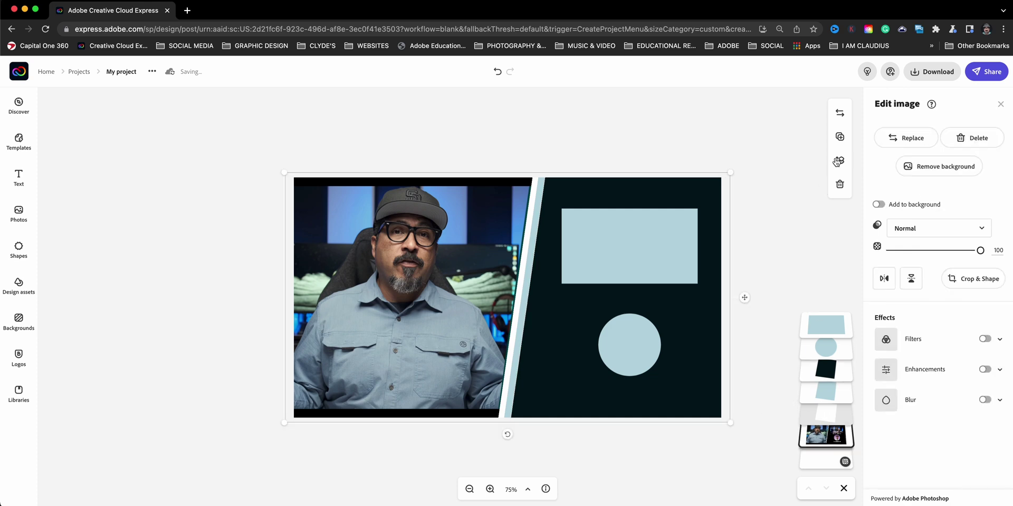
Set the page background to the mid-grey preset swatch from the More colours grid
{"action": "left_click", "coordinate": [813, 195]}
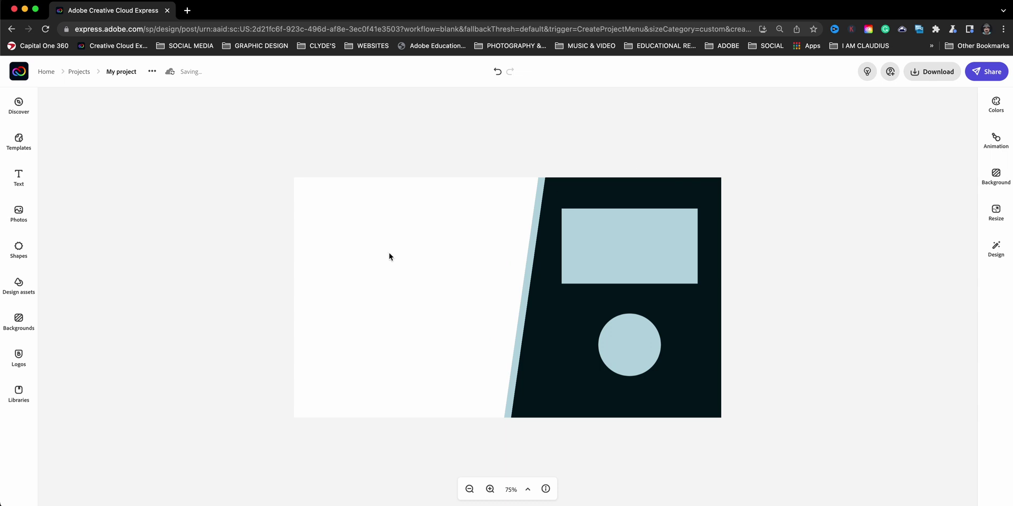
{"action": "left_click", "coordinate": [389, 256]}
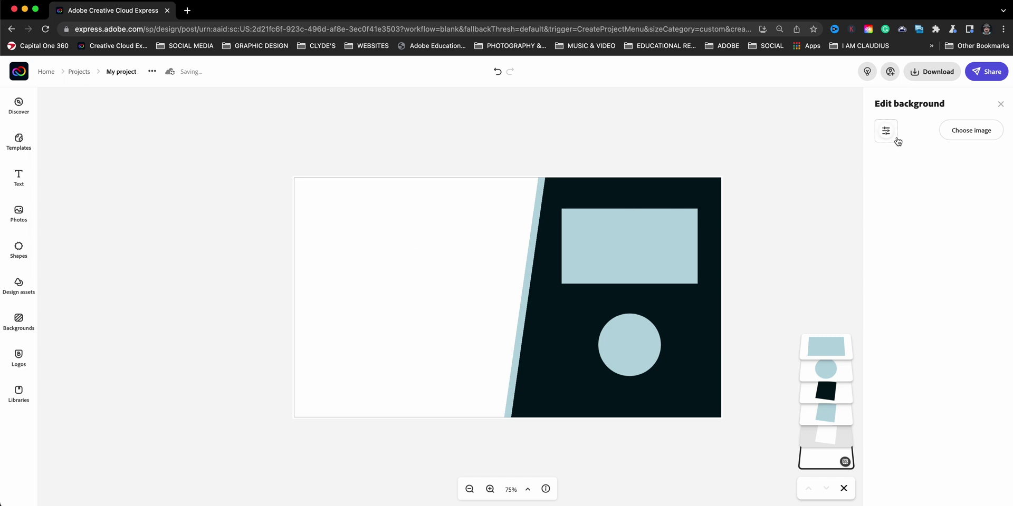
{"action": "left_click", "coordinate": [886, 132]}
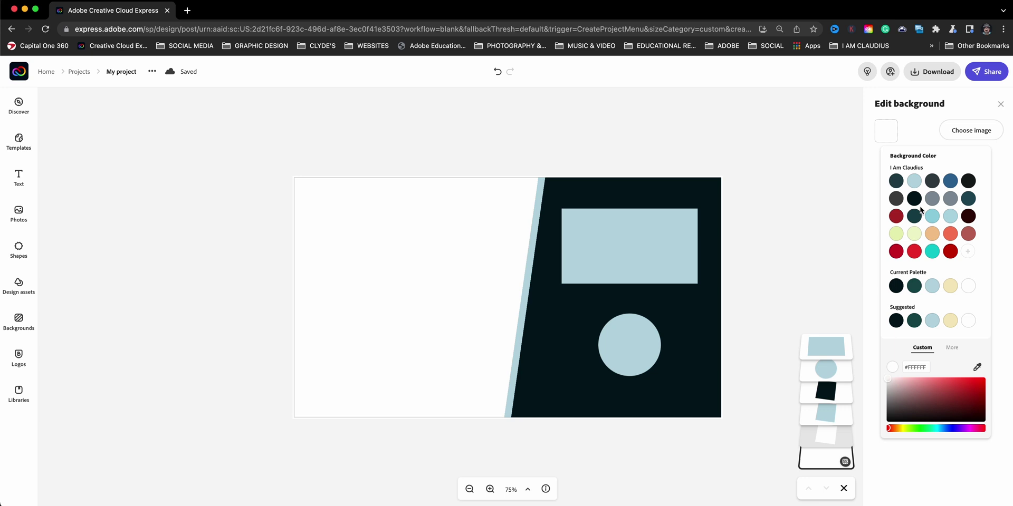
{"action": "left_click", "coordinate": [953, 348]}
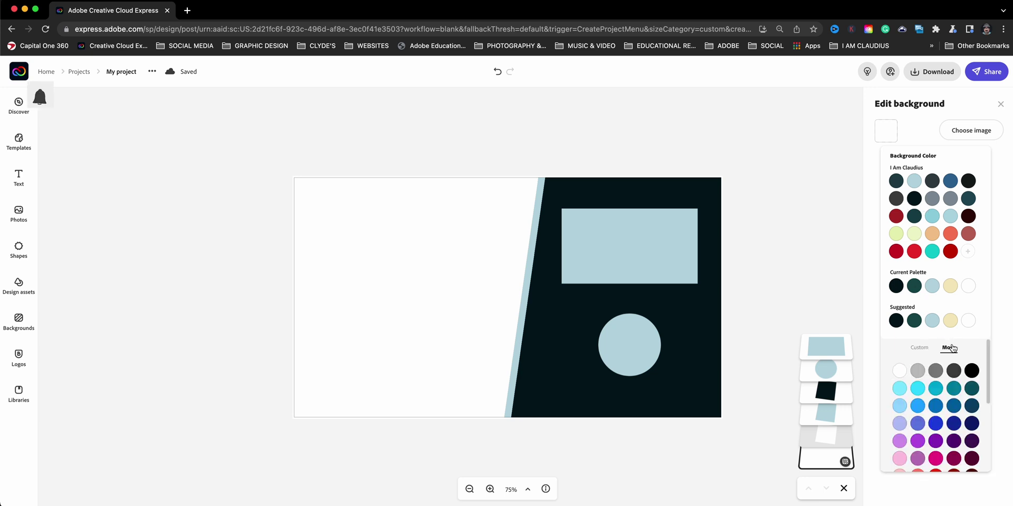
{"action": "left_click", "coordinate": [926, 372]}
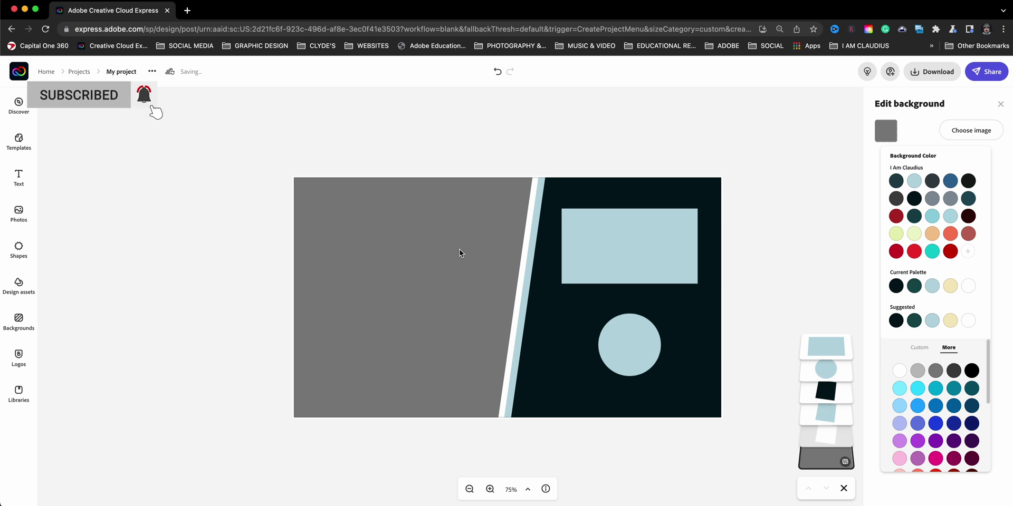
{"action": "left_click", "coordinate": [318, 158]}
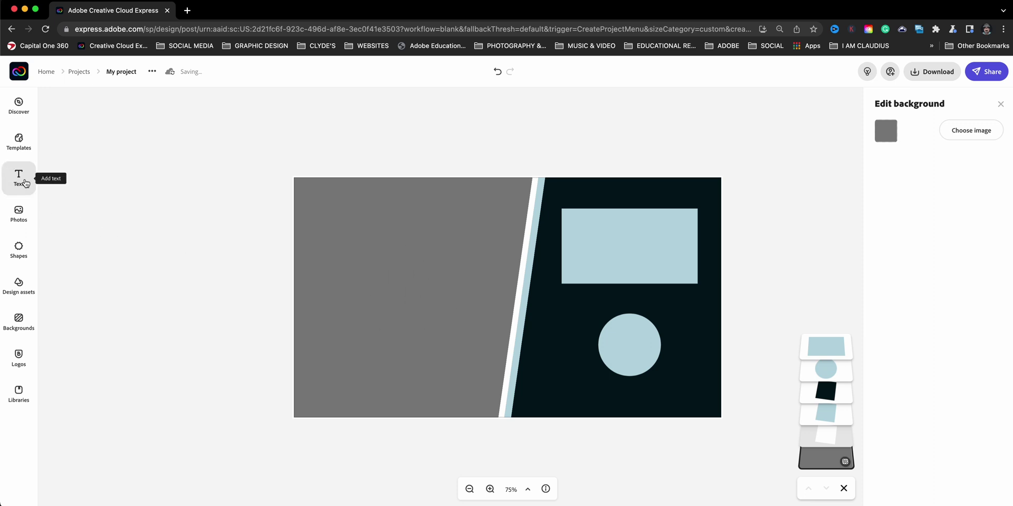
Add a new text box reading 'More Videos'
{"action": "left_click", "coordinate": [19, 177]}
{"action": "left_click", "coordinate": [113, 129]}
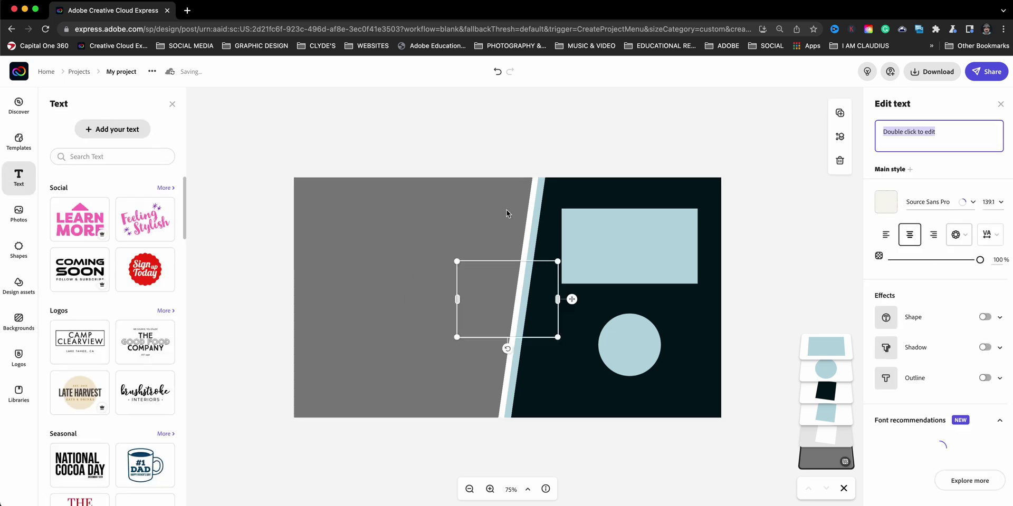
{"action": "type", "text": "W"}
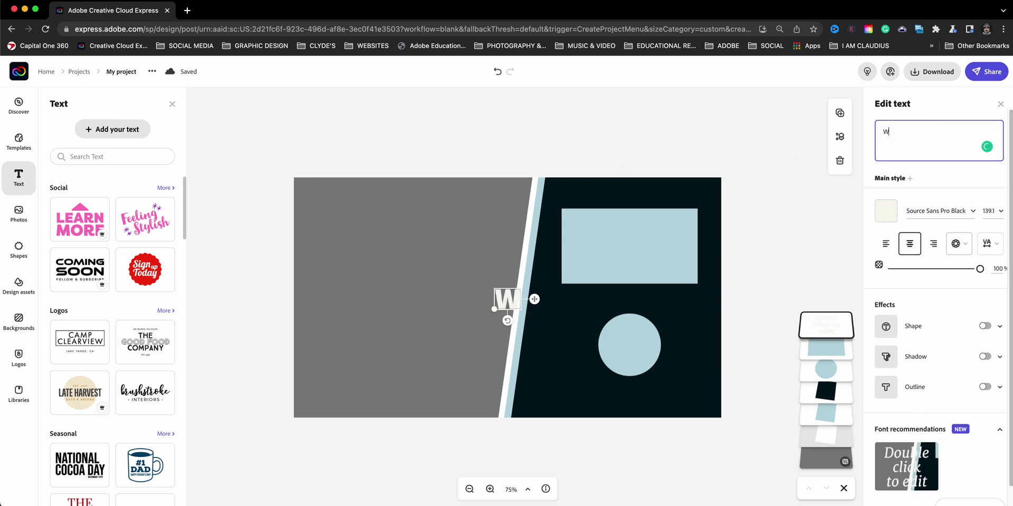
{"action": "key", "text": "BackSpace"}
{"action": "type", "text": "Mo"}
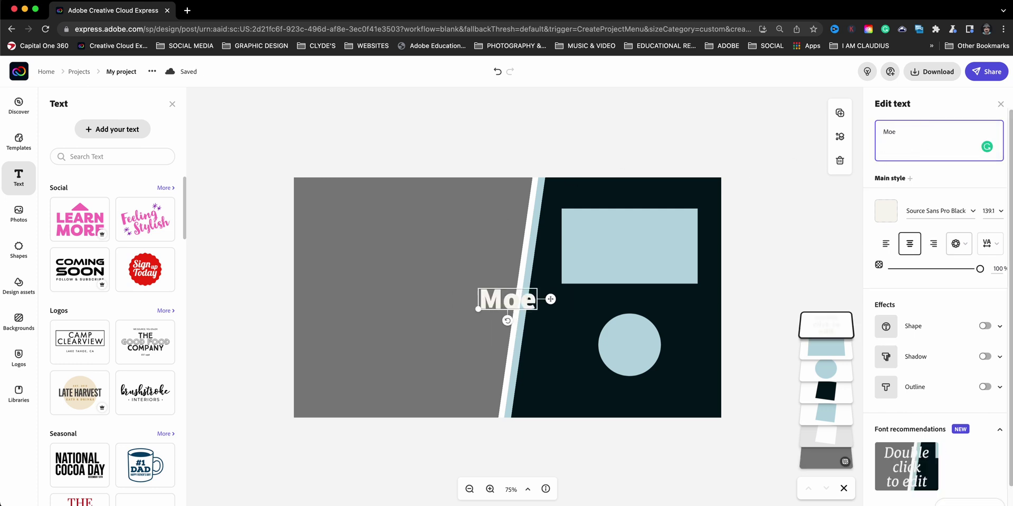
{"action": "type", "text": "re Vide"}
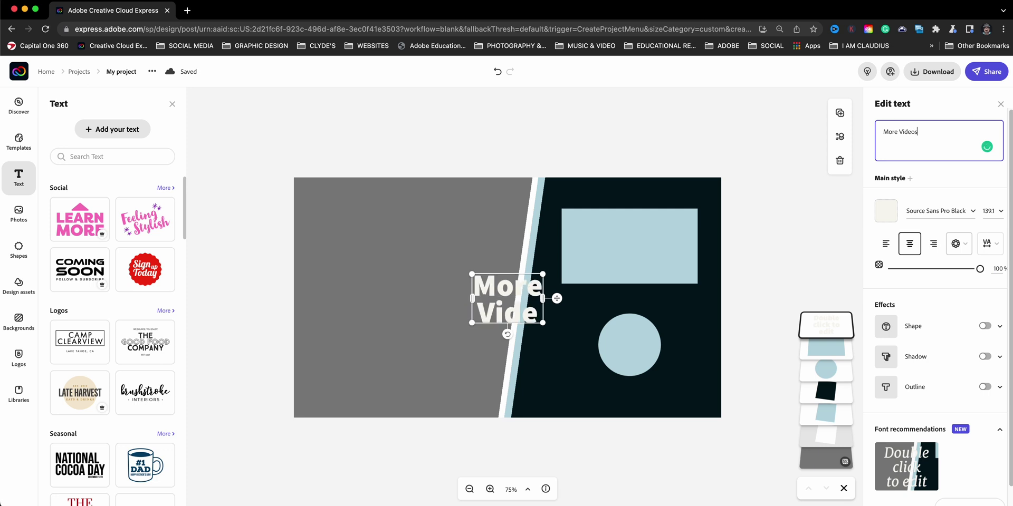
{"action": "type", "text": "os"}
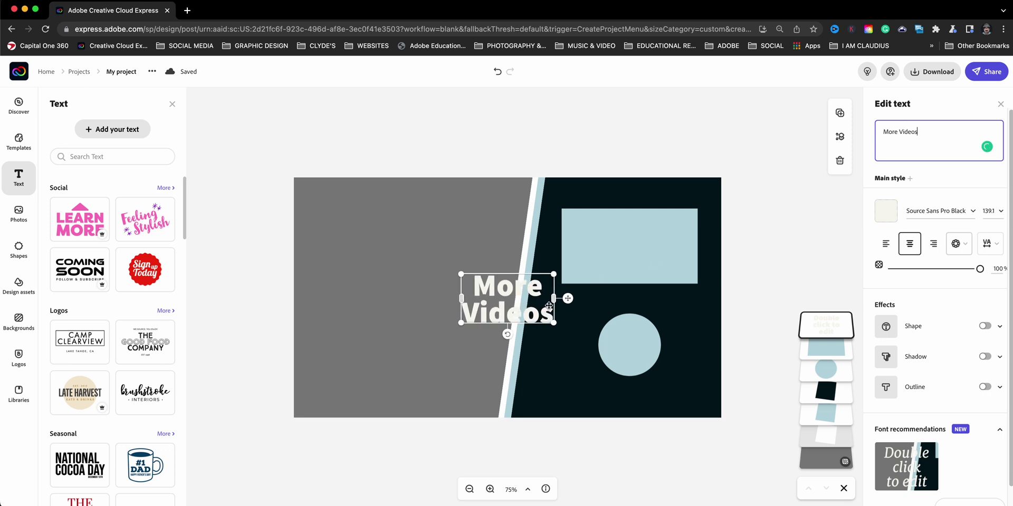
Widen 'More Videos' to one line, shrink it, and centre it above the placeholder box
{"action": "left_click_drag", "start_coordinate": [554, 299], "coordinate": [652, 294]}
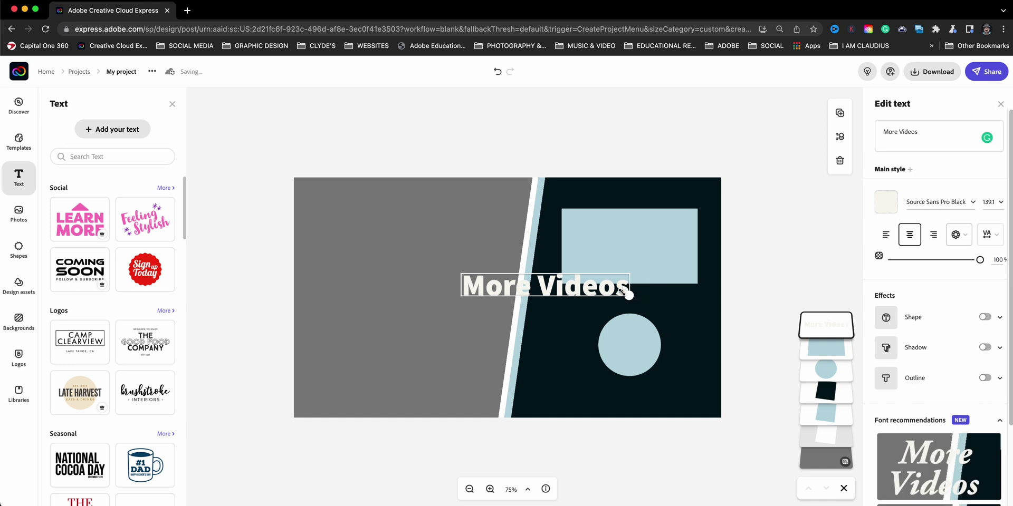
{"action": "mouse_move", "coordinate": [632, 296]}
{"action": "left_mouse_down"}
{"action": "mouse_move", "coordinate": [590, 281]}
{"action": "mouse_move", "coordinate": [655, 213]}
{"action": "left_mouse_up"}
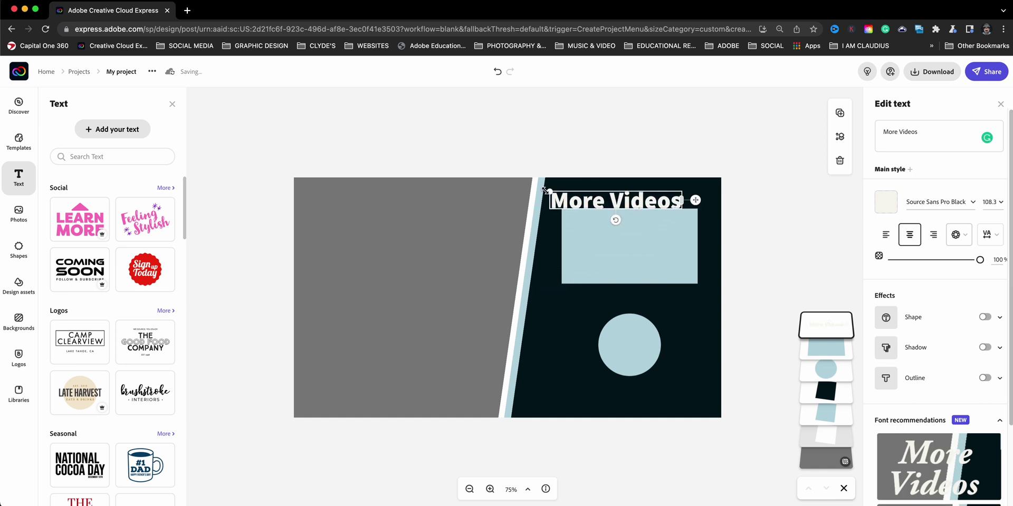
{"action": "left_click_drag", "start_coordinate": [546, 190], "coordinate": [587, 207]}
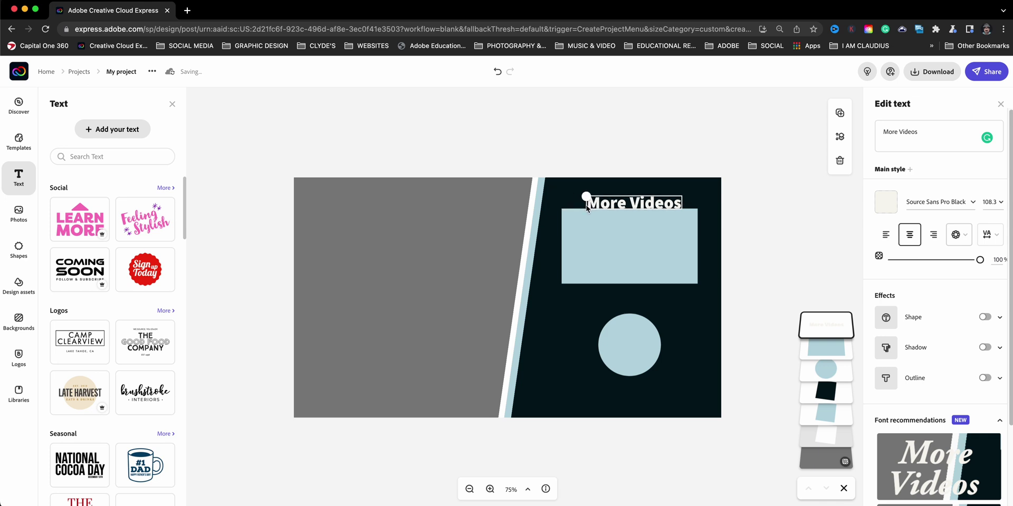
{"action": "left_click_drag", "start_coordinate": [612, 202], "coordinate": [612, 200]}
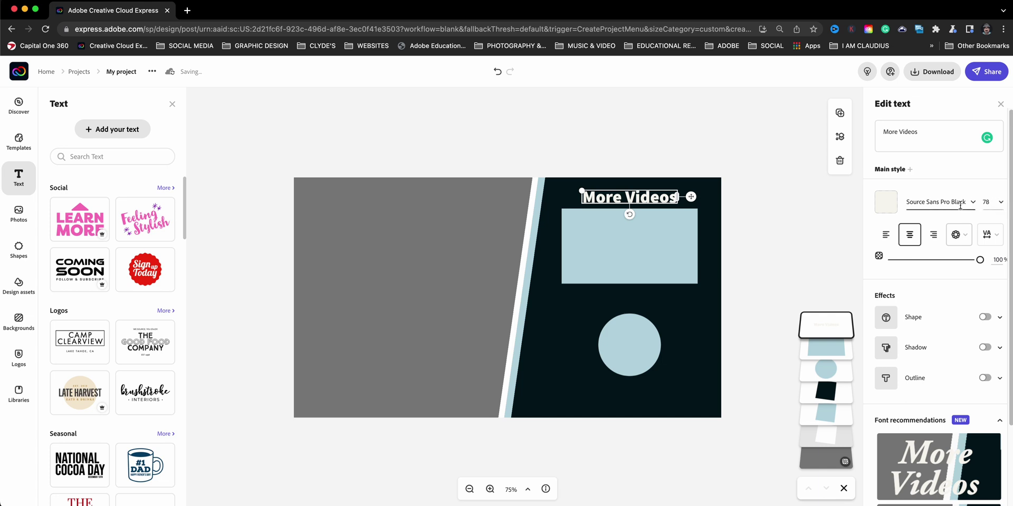
Change the heading font to Sneakers Script Medium, then duplicate it and move the copy under the circle
{"action": "left_click", "coordinate": [889, 204]}
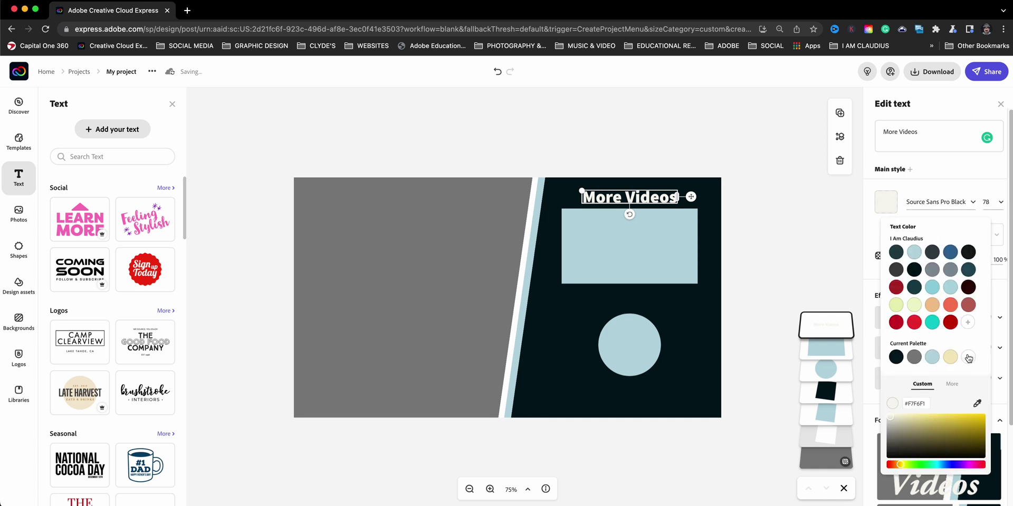
{"action": "left_click", "coordinate": [936, 202]}
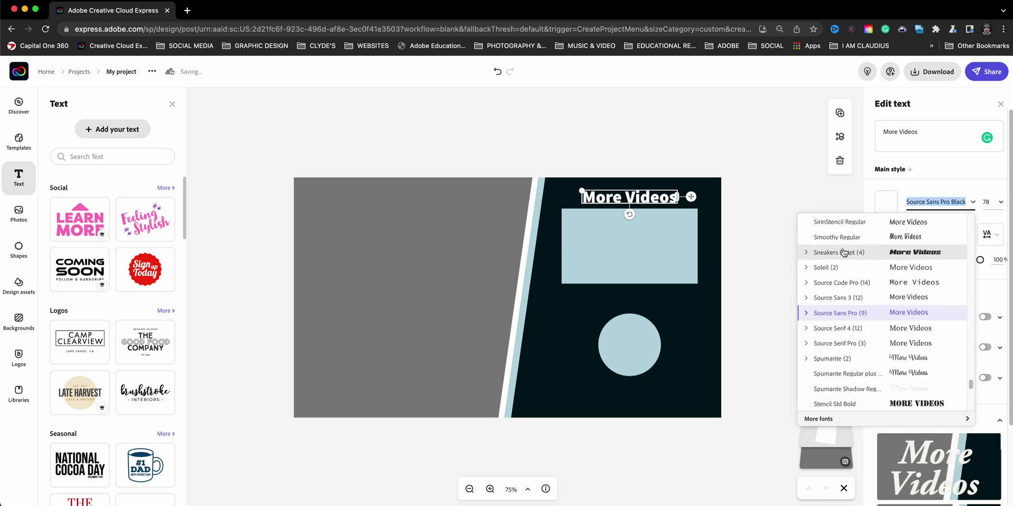
{"action": "left_click", "coordinate": [874, 260]}
{"action": "left_click", "coordinate": [901, 263]}
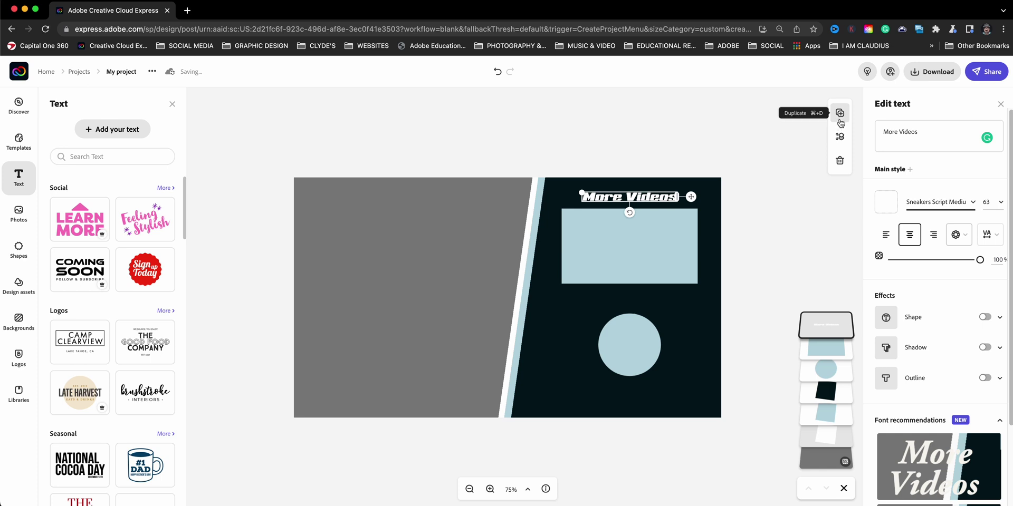
{"action": "key", "text": "super+d"}
{"action": "mouse_move", "coordinate": [646, 209]}
{"action": "left_mouse_down"}
{"action": "mouse_move", "coordinate": [650, 388]}
{"action": "mouse_move", "coordinate": [641, 390]}
{"action": "left_mouse_up"}
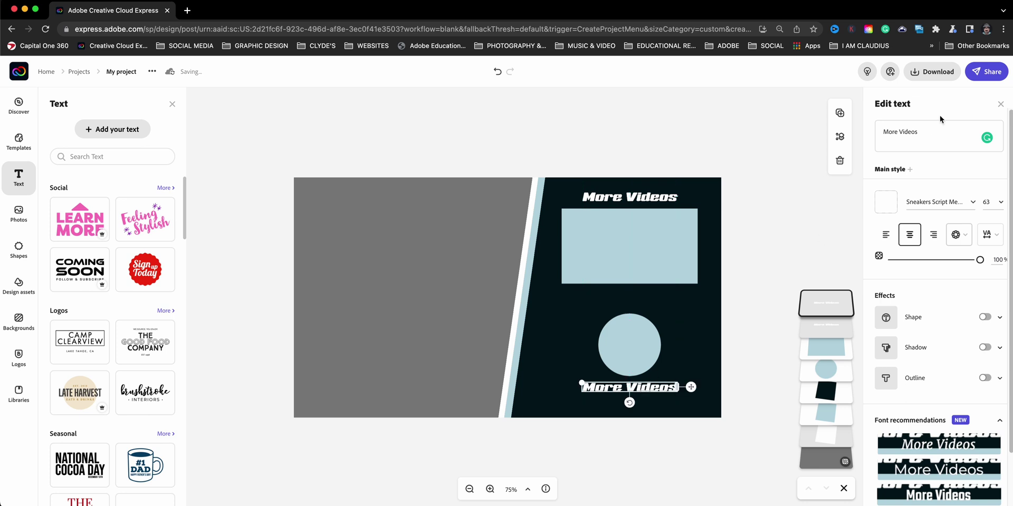
Replace the copied heading's words with 'Subscribe' and deselect it
{"action": "left_click", "coordinate": [933, 125]}
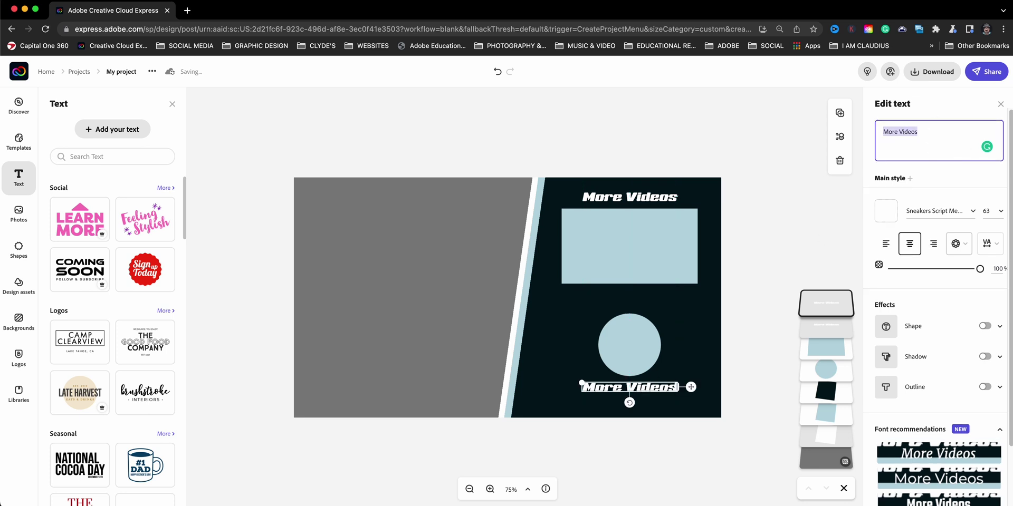
{"action": "type", "text": "Subscr"}
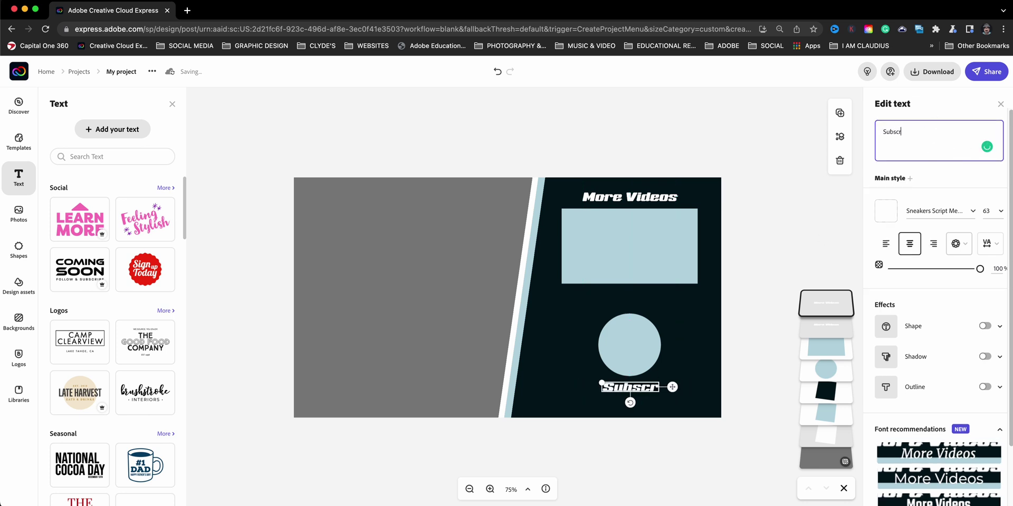
{"action": "type", "text": "ibe"}
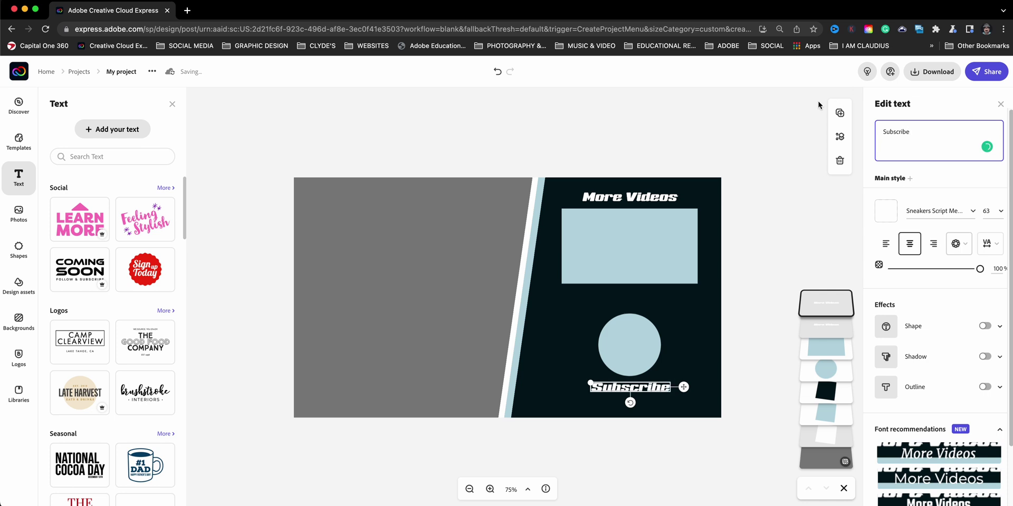
{"action": "left_click", "coordinate": [652, 391]}
{"action": "left_click", "coordinate": [393, 277]}
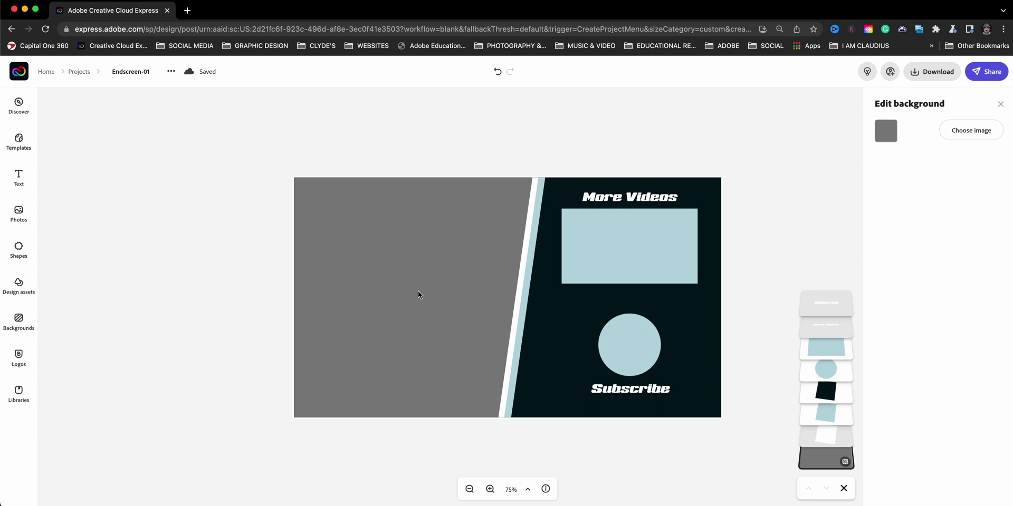
Download the design as a PNG with a transparent background
{"action": "left_click", "coordinate": [930, 75]}
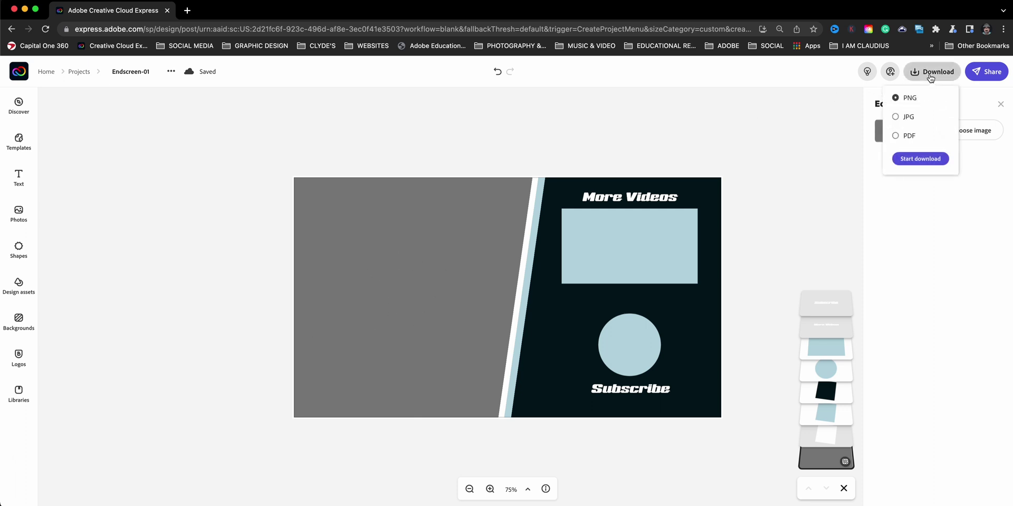
{"action": "left_click", "coordinate": [920, 159]}
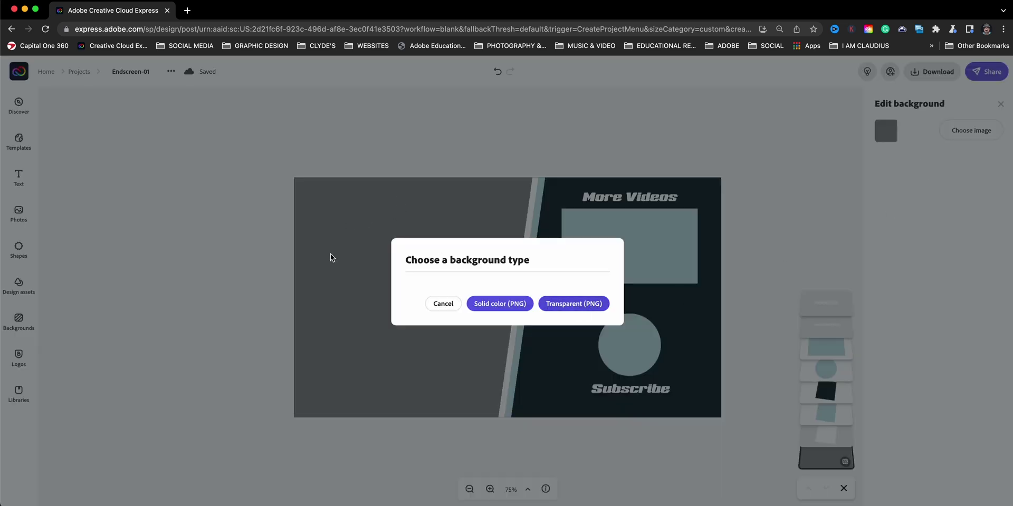
{"action": "left_click", "coordinate": [557, 304]}
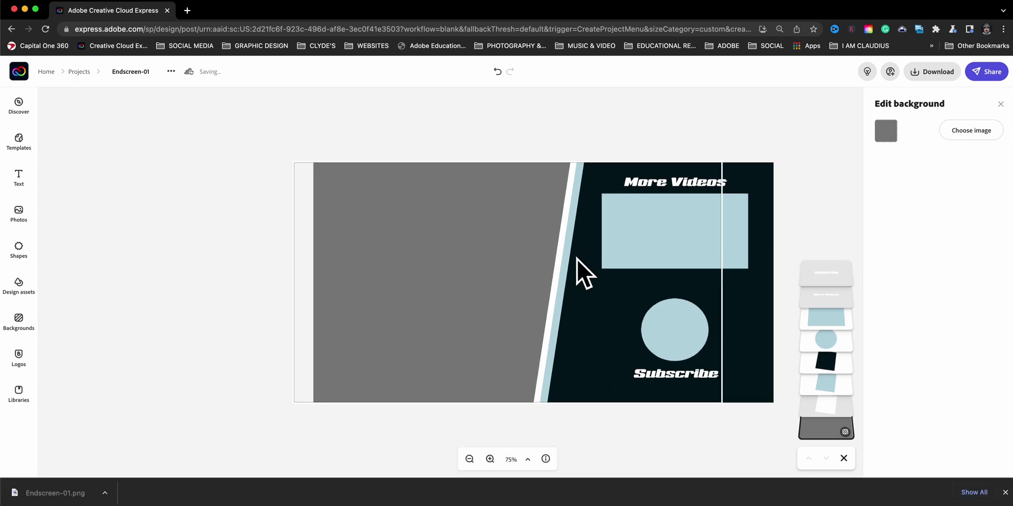